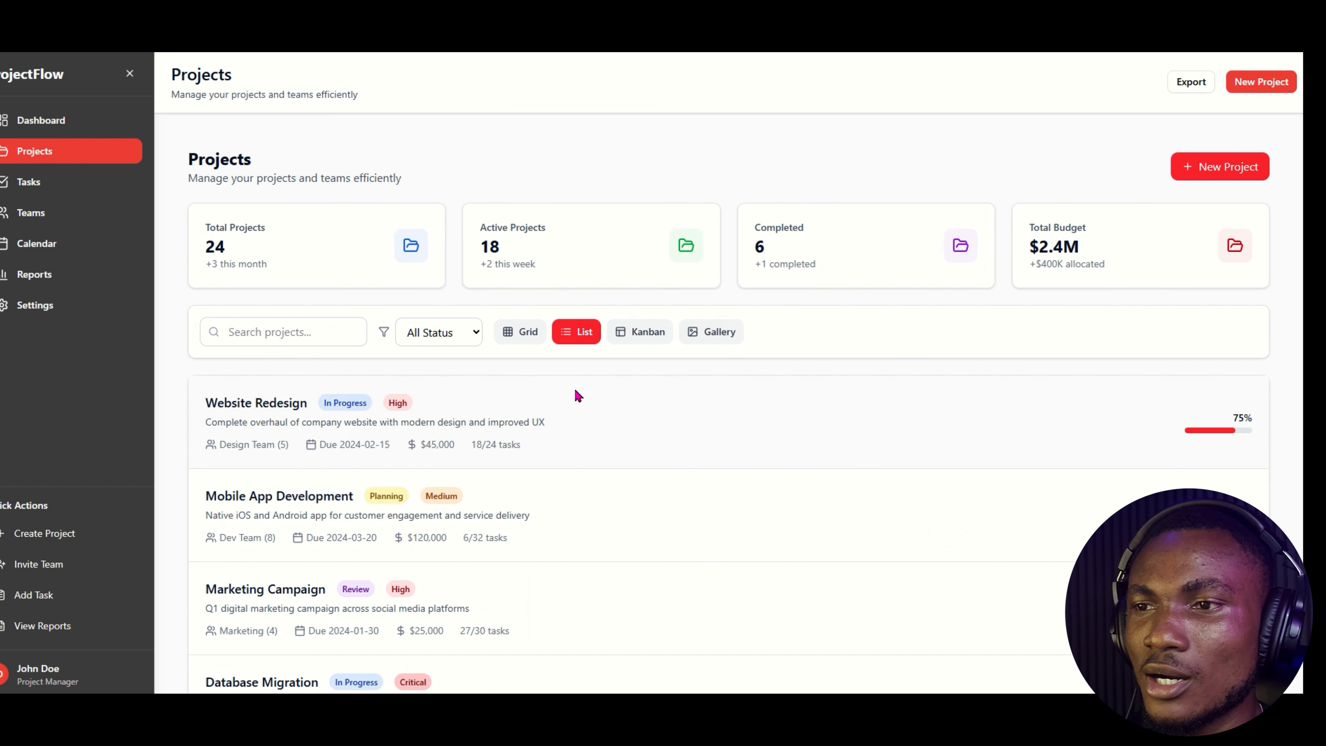
Show the reference ProjectFlow projects page in Gallery view and examine the project cards' image layout.
click(715, 333)
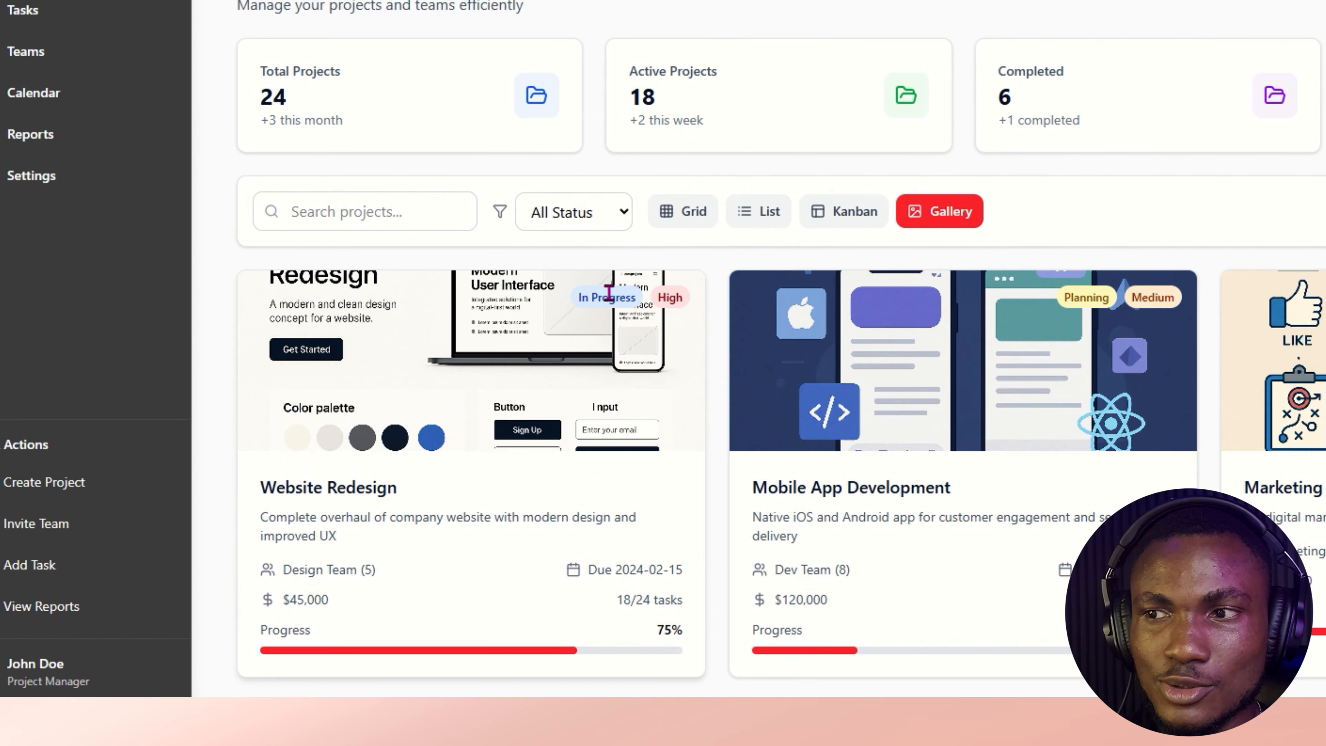
drag(625, 296, 624, 346)
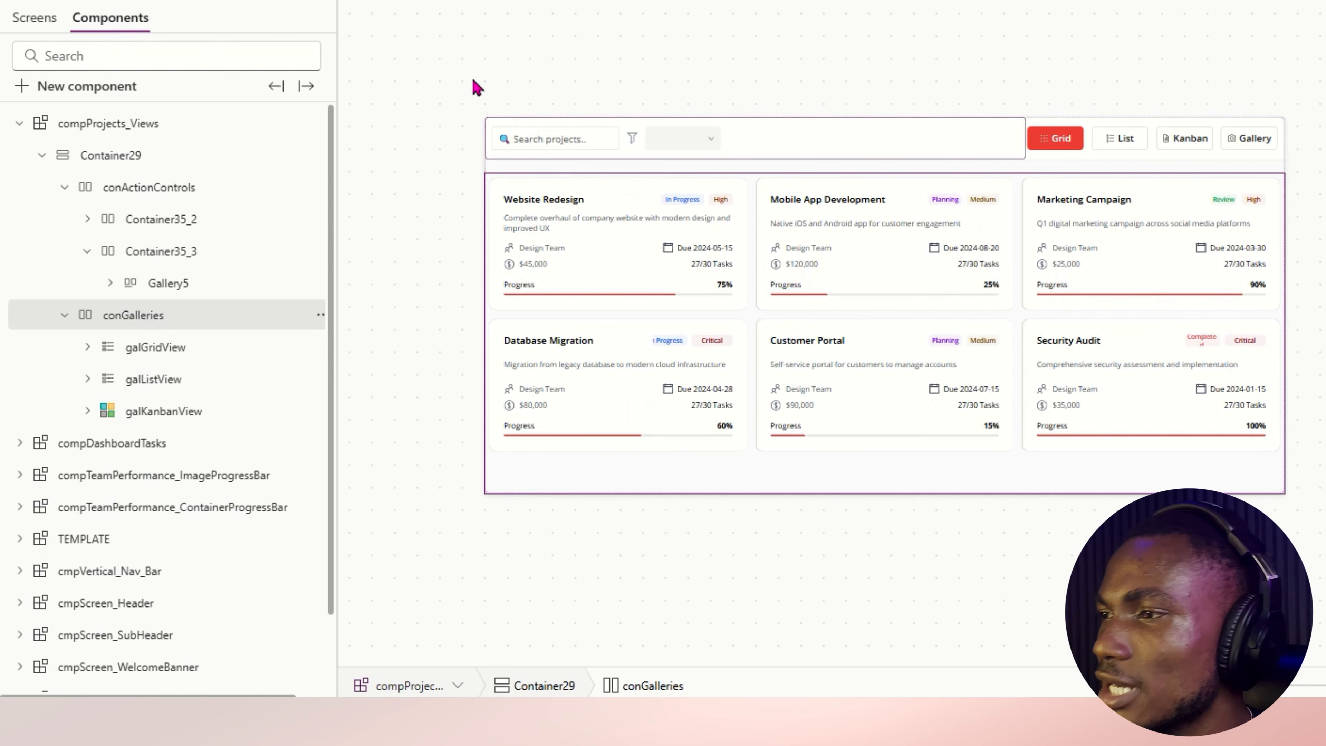
Preview the Gallery view of the compProjects_Views component and return it to Grid view.
scroll(1299, 151, up, 3)
scroll(1299, 157, down, 2)
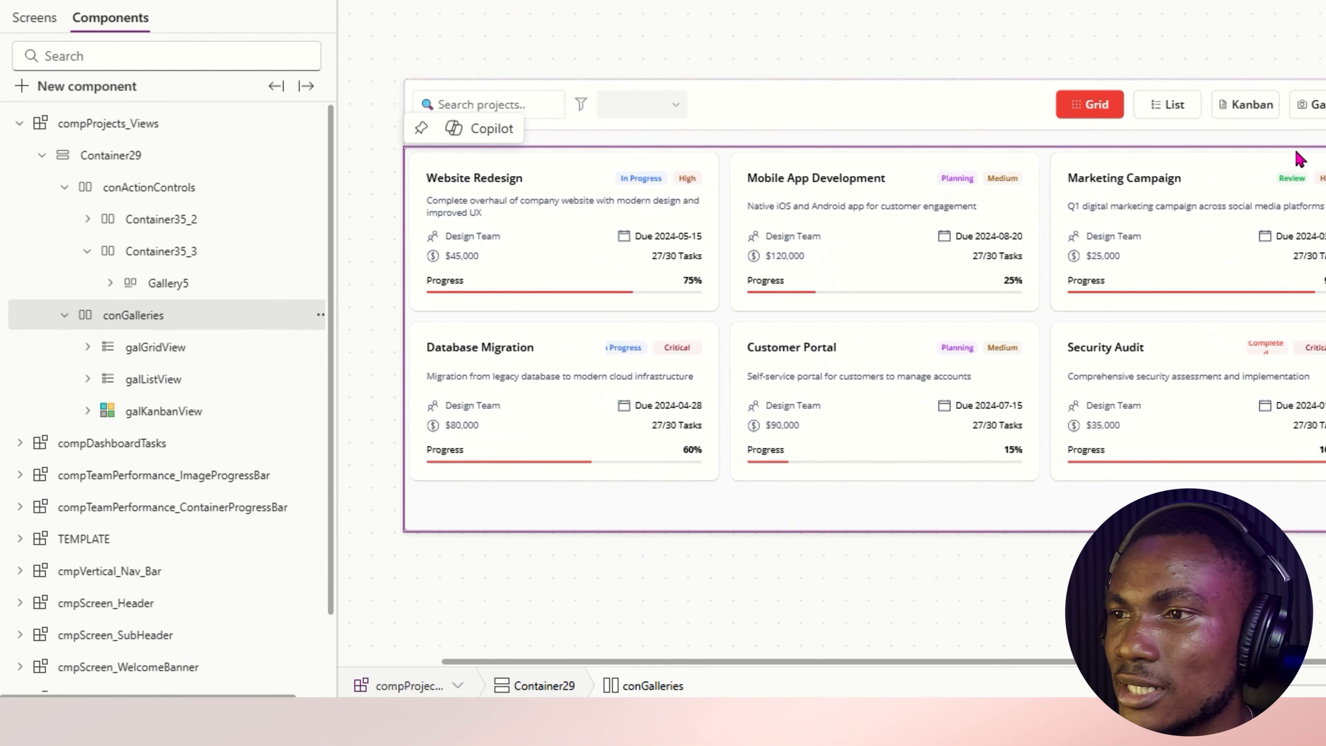
alt+click(1318, 105)
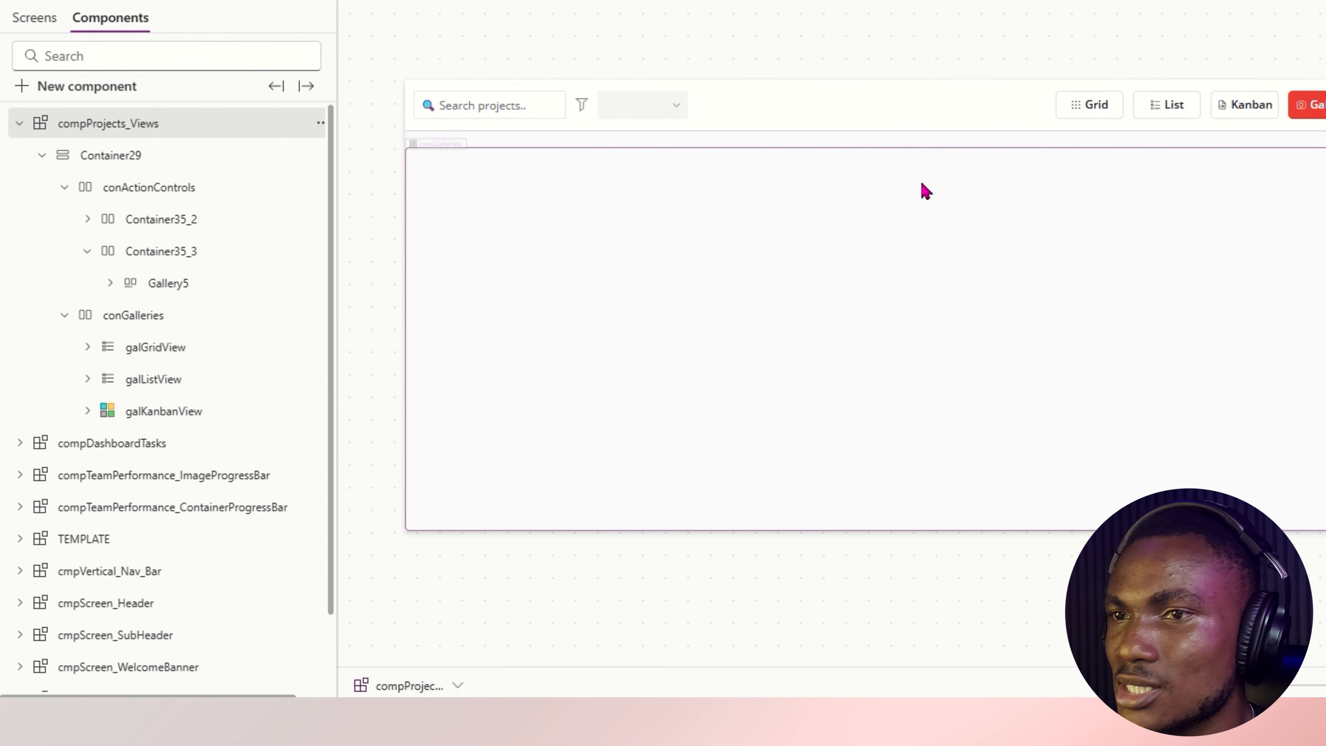
alt+click(1078, 116)
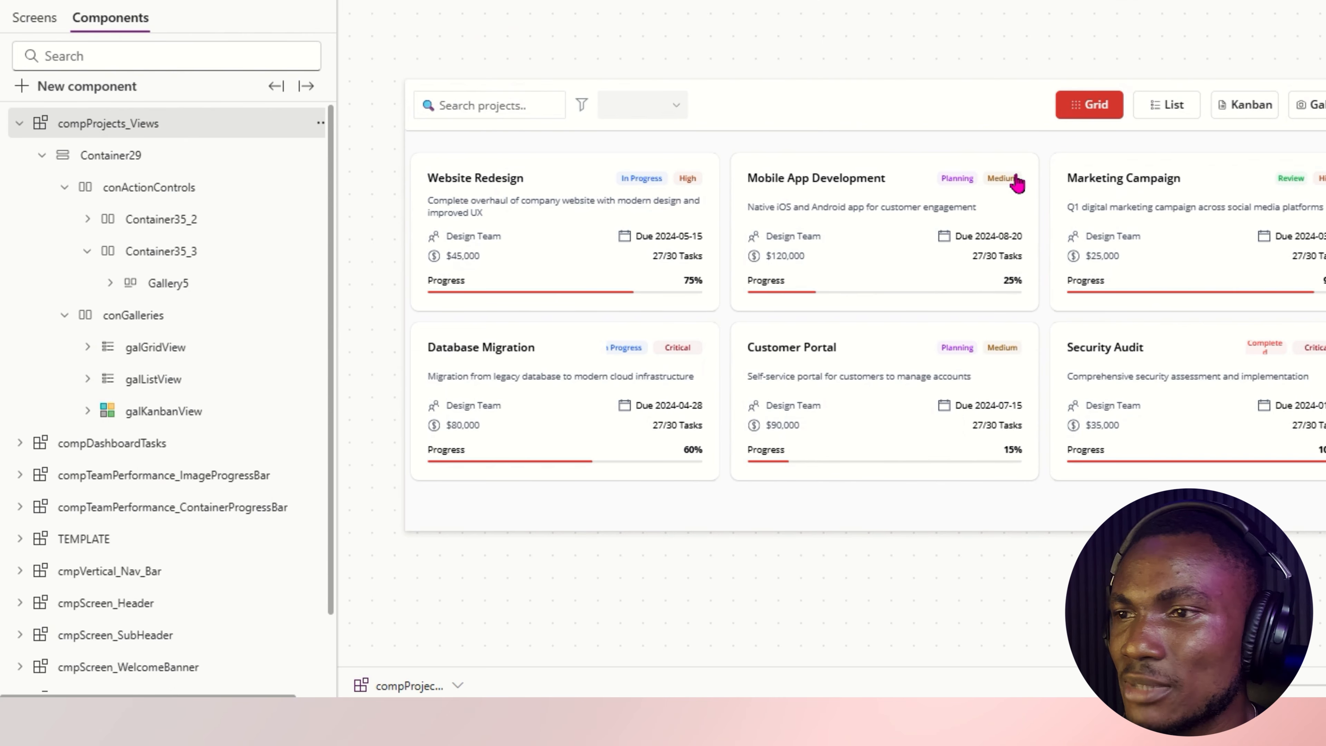
Duplicate galGridView inside conGalleries and rename the copy galGalleryView.
click(150, 356)
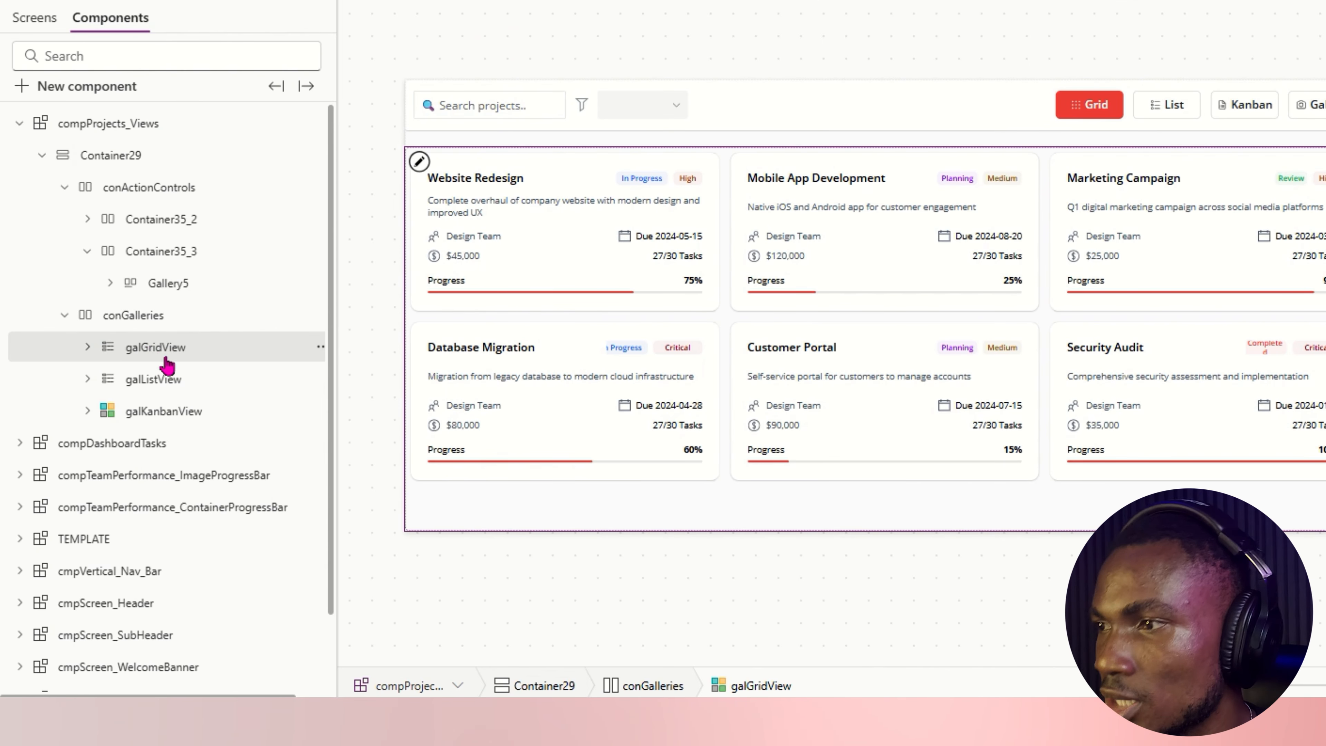
click(198, 326)
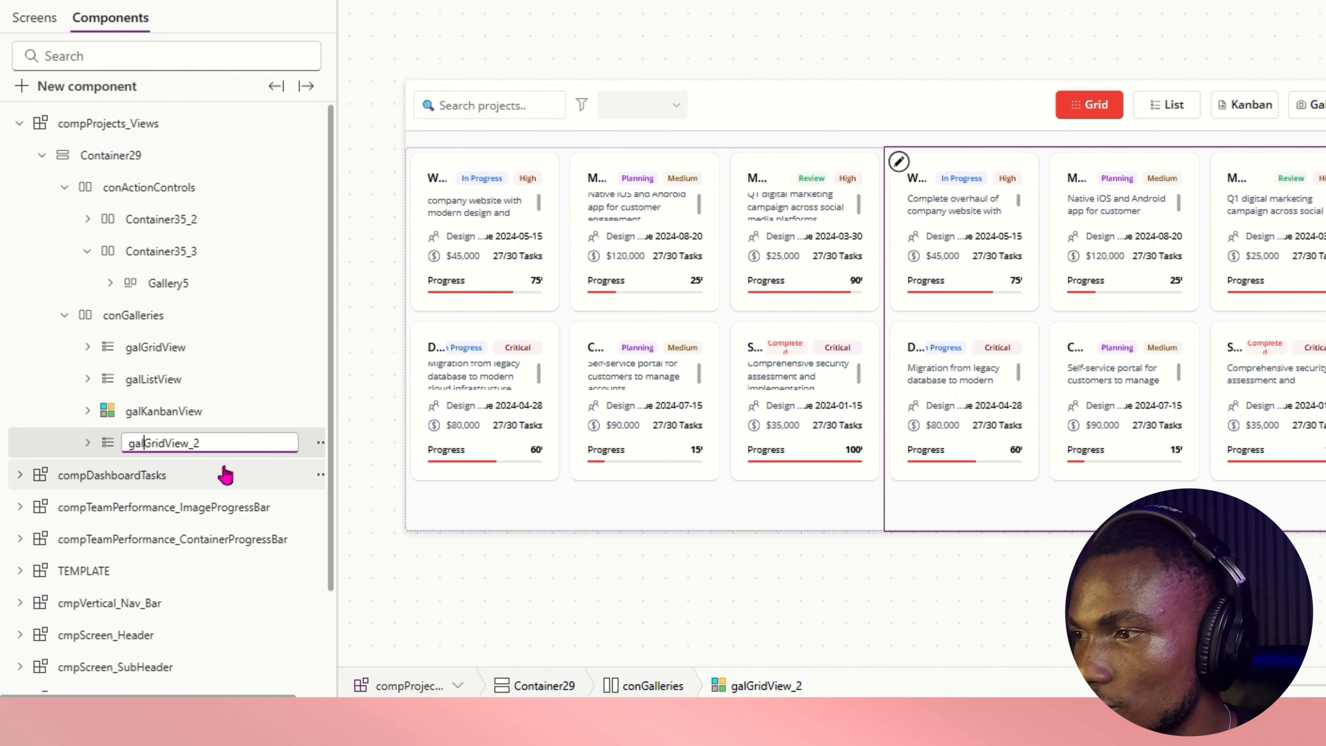
key(shift+End)
text(Gall)
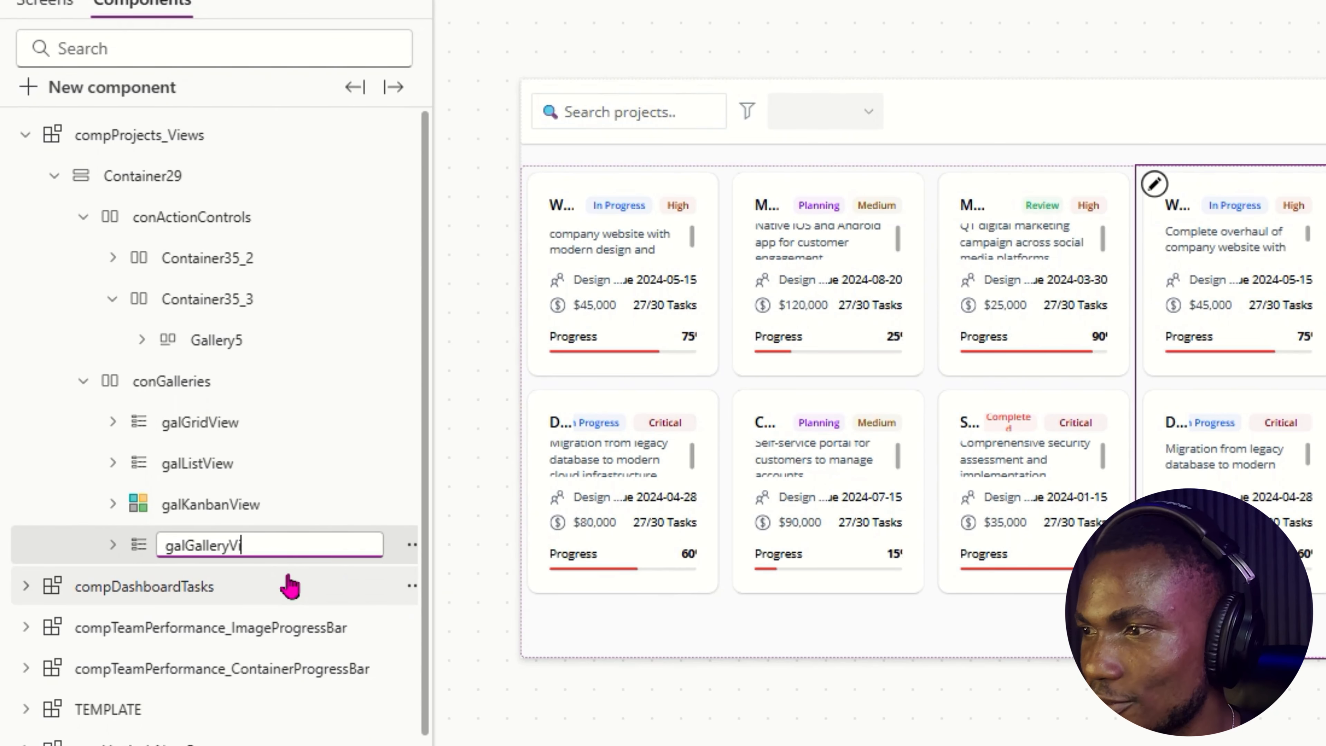
key(Return)
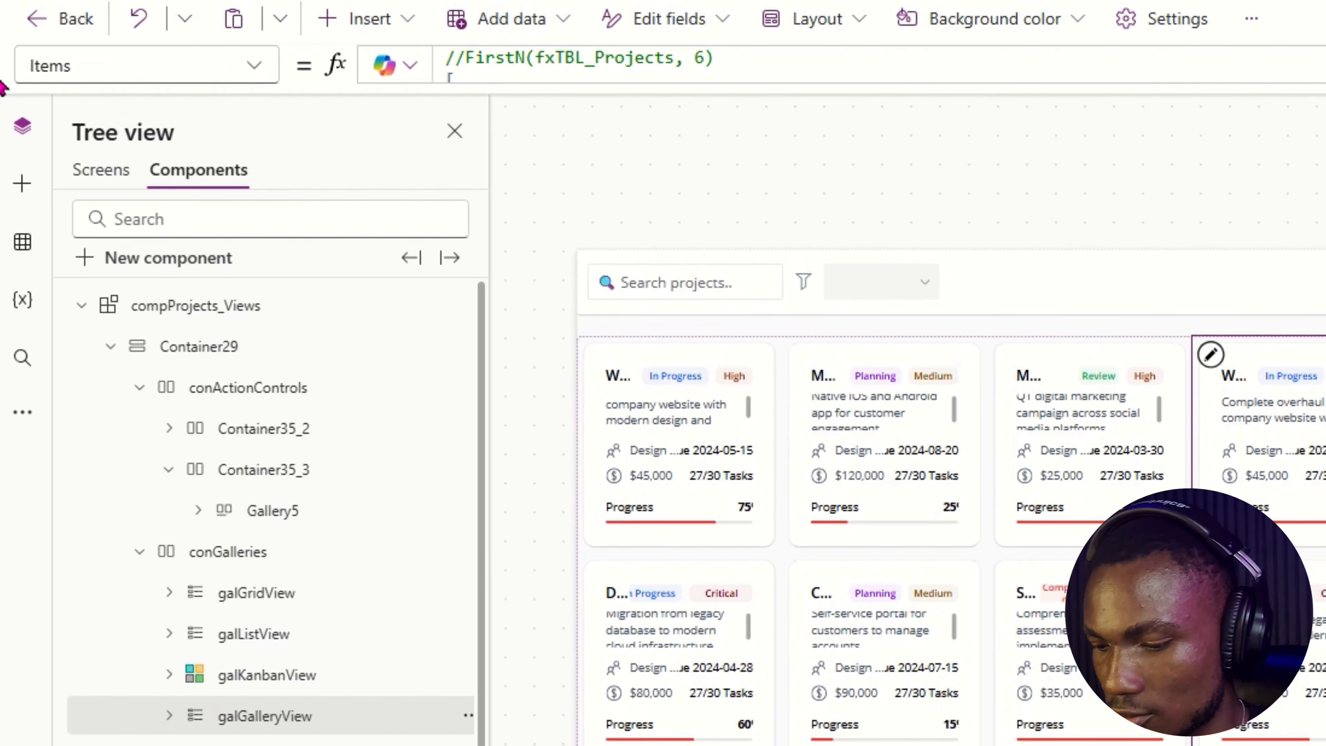
Set galGalleryView's Visible property to varSelView = "Gallery" and switch the component to its Gallery view.
text(vi)
key(Return)
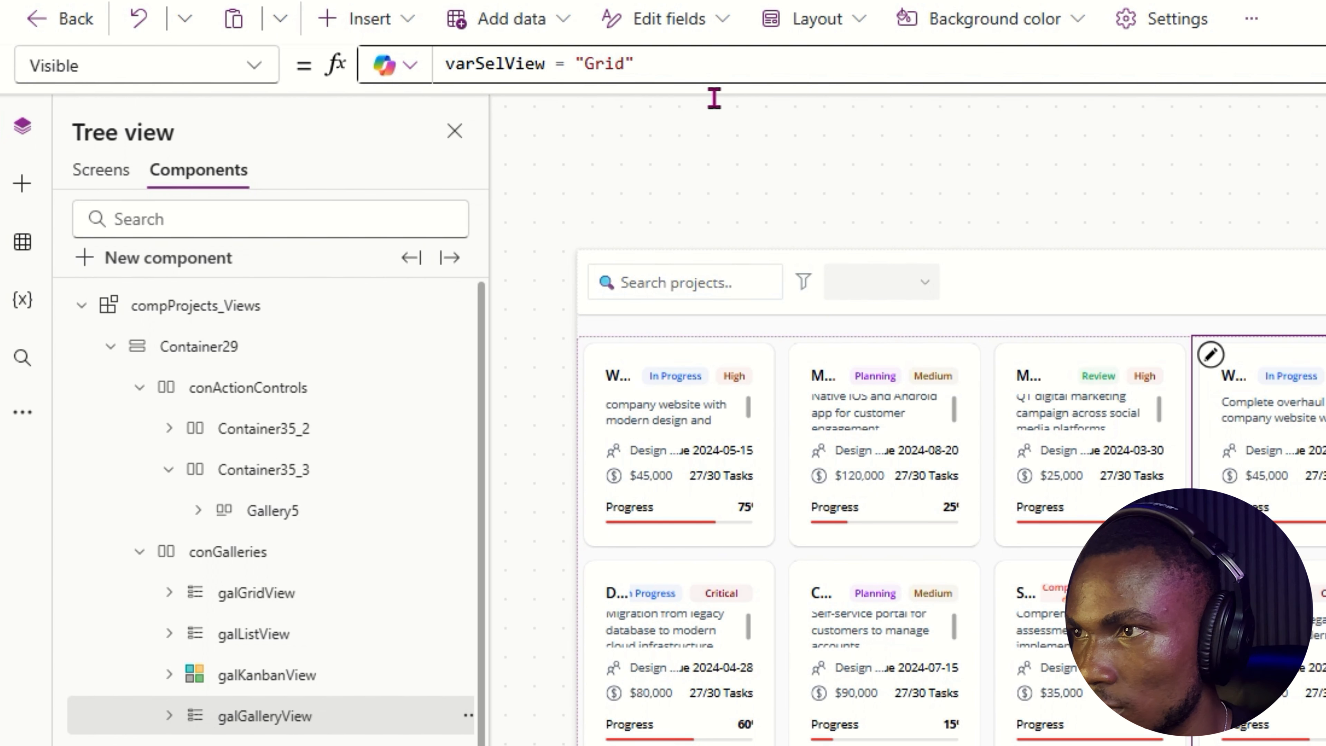
double_click(605, 63)
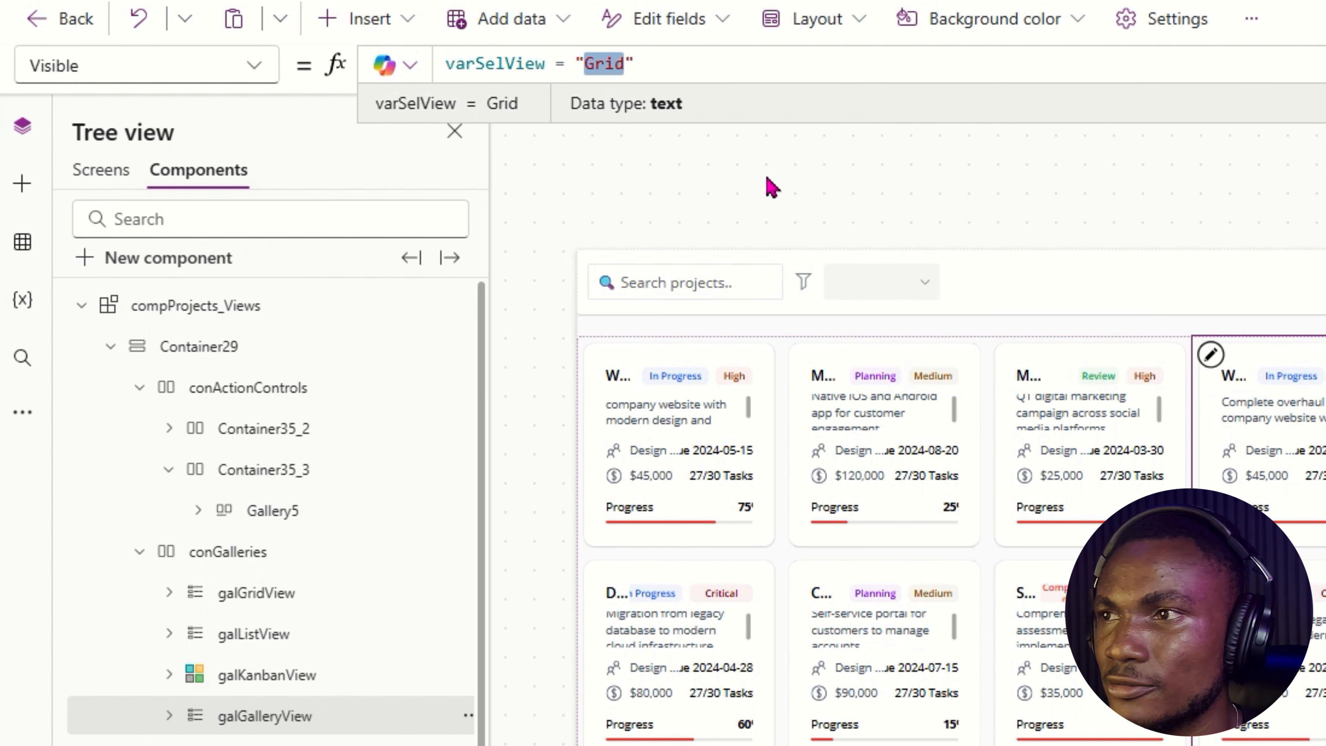
text(Gallery)
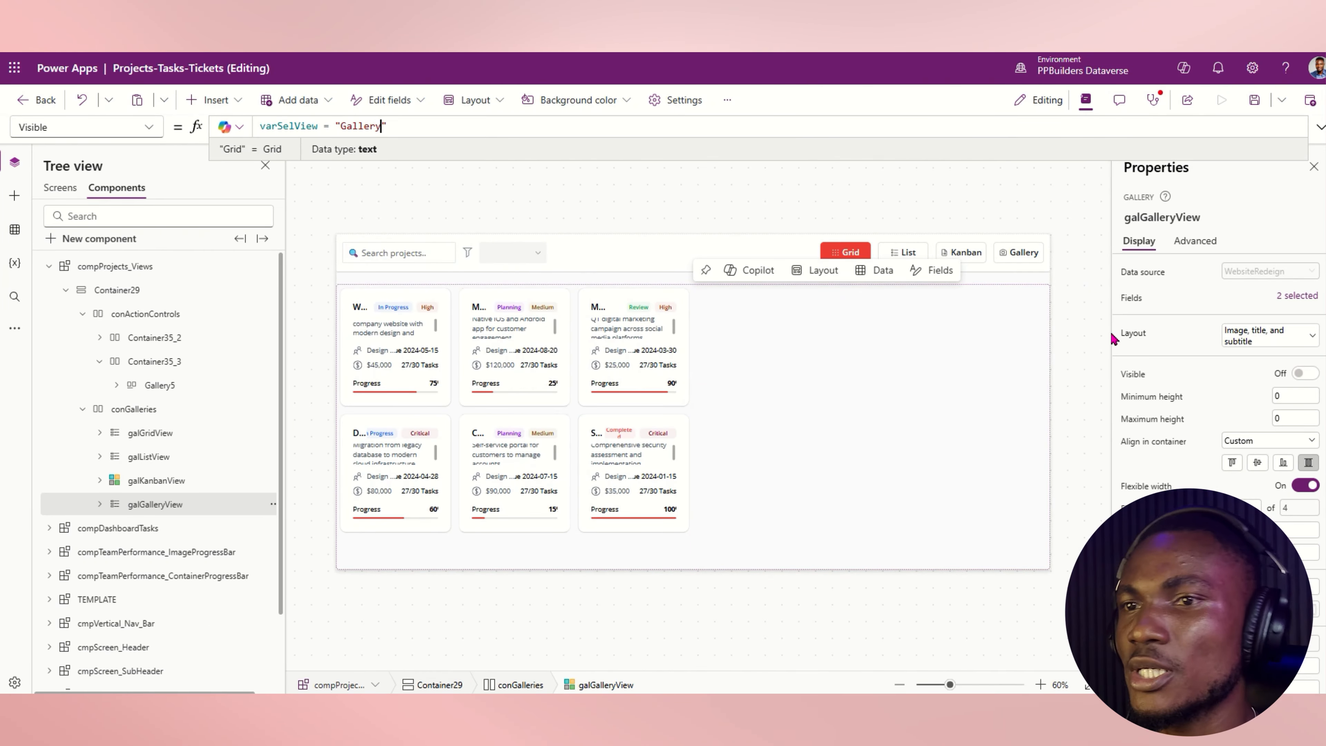
click(1013, 253)
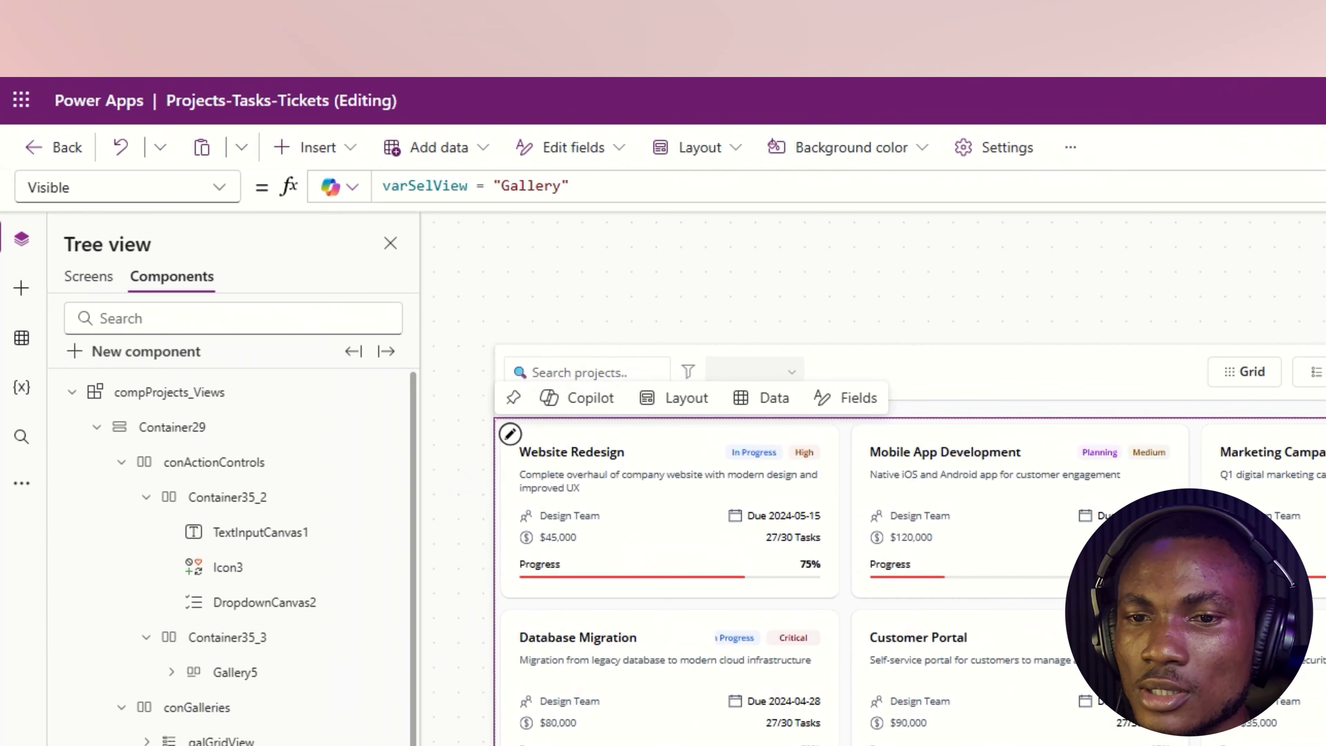
Set galGalleryView's TemplateSize to 500.
click(408, 186)
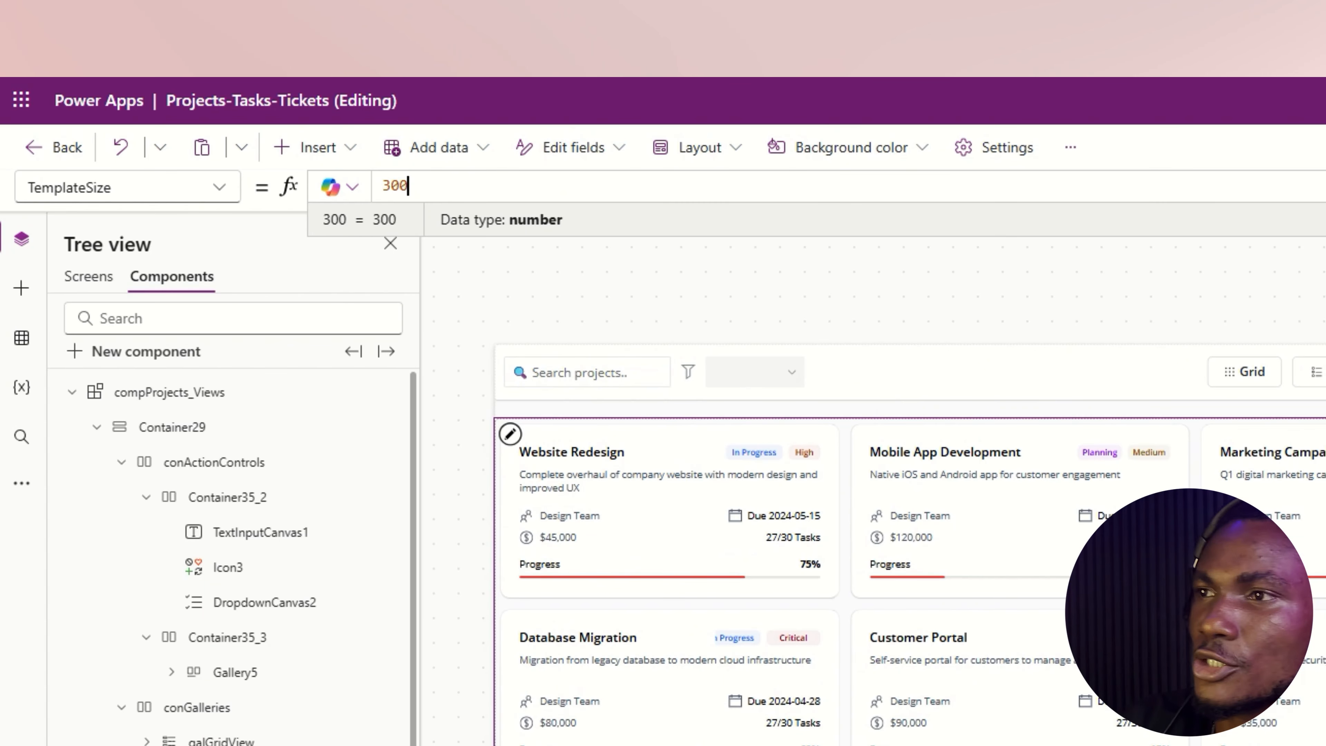
key(ctrl+a)
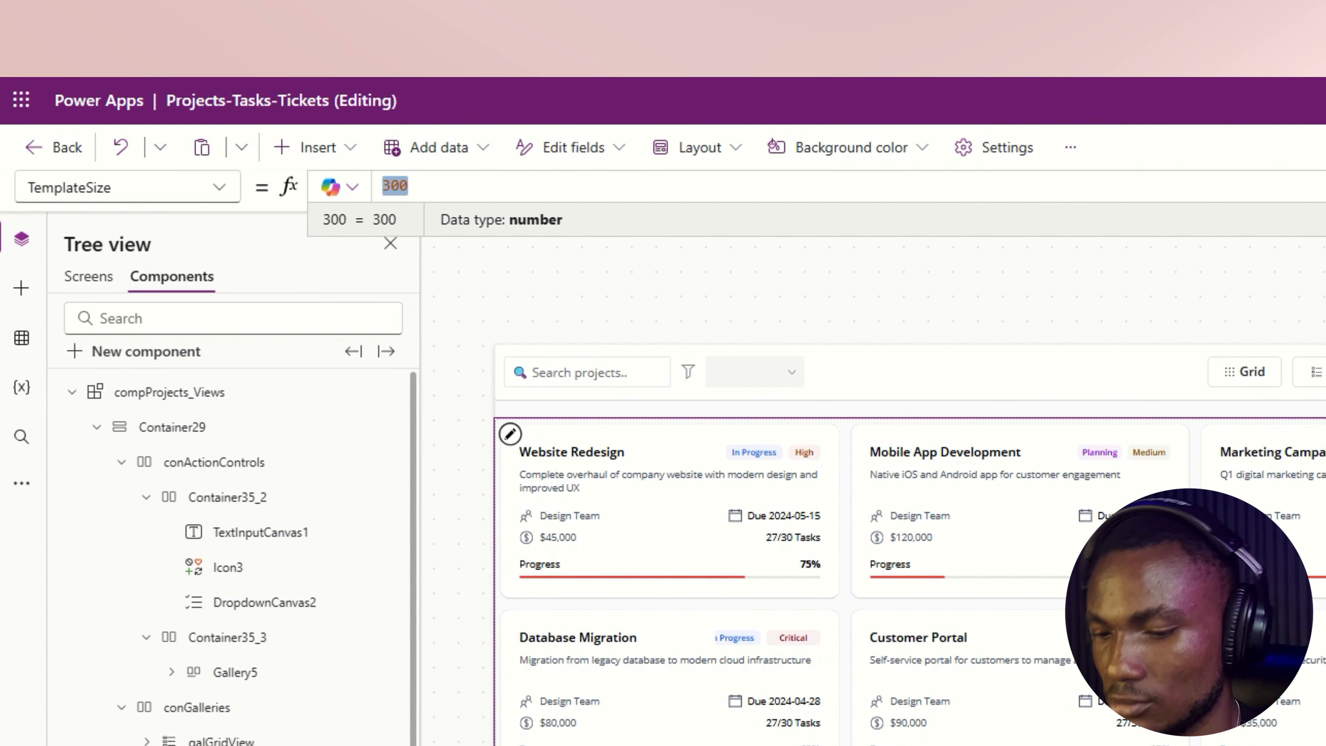
text(400)
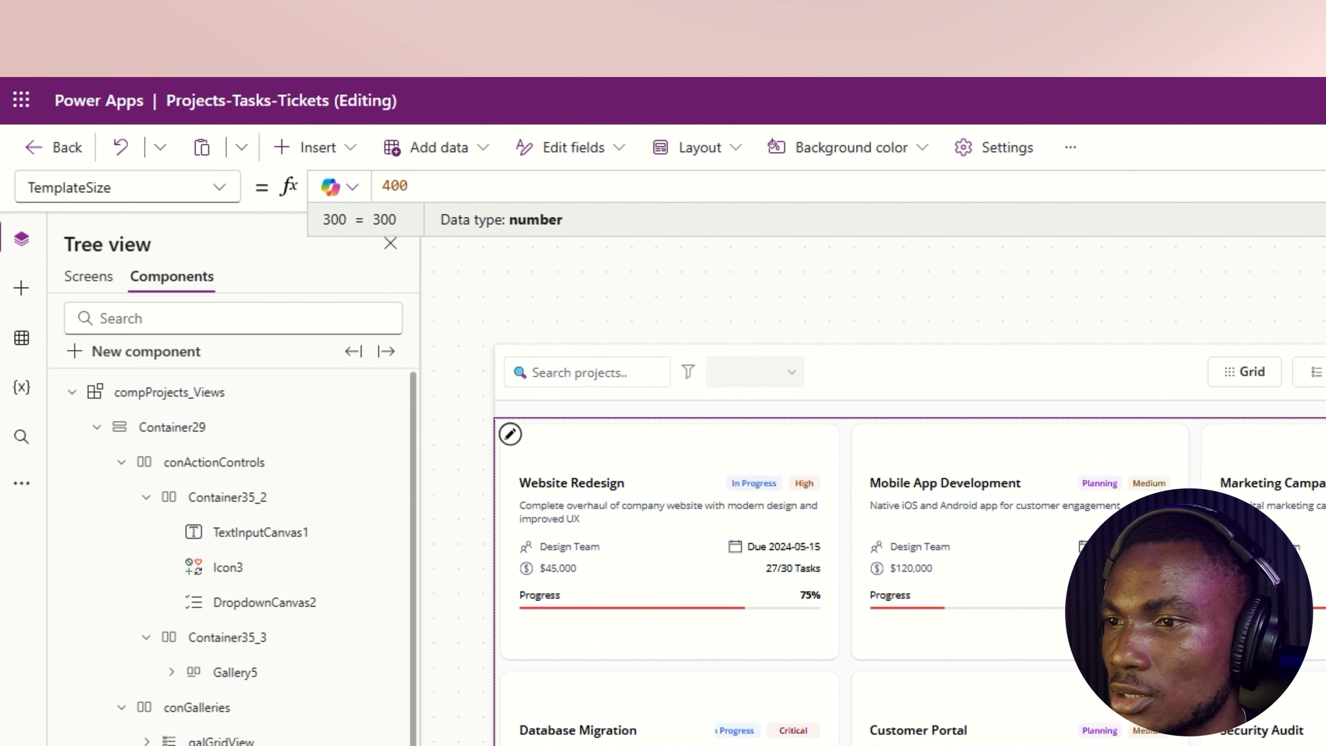
key(ctrl+a)
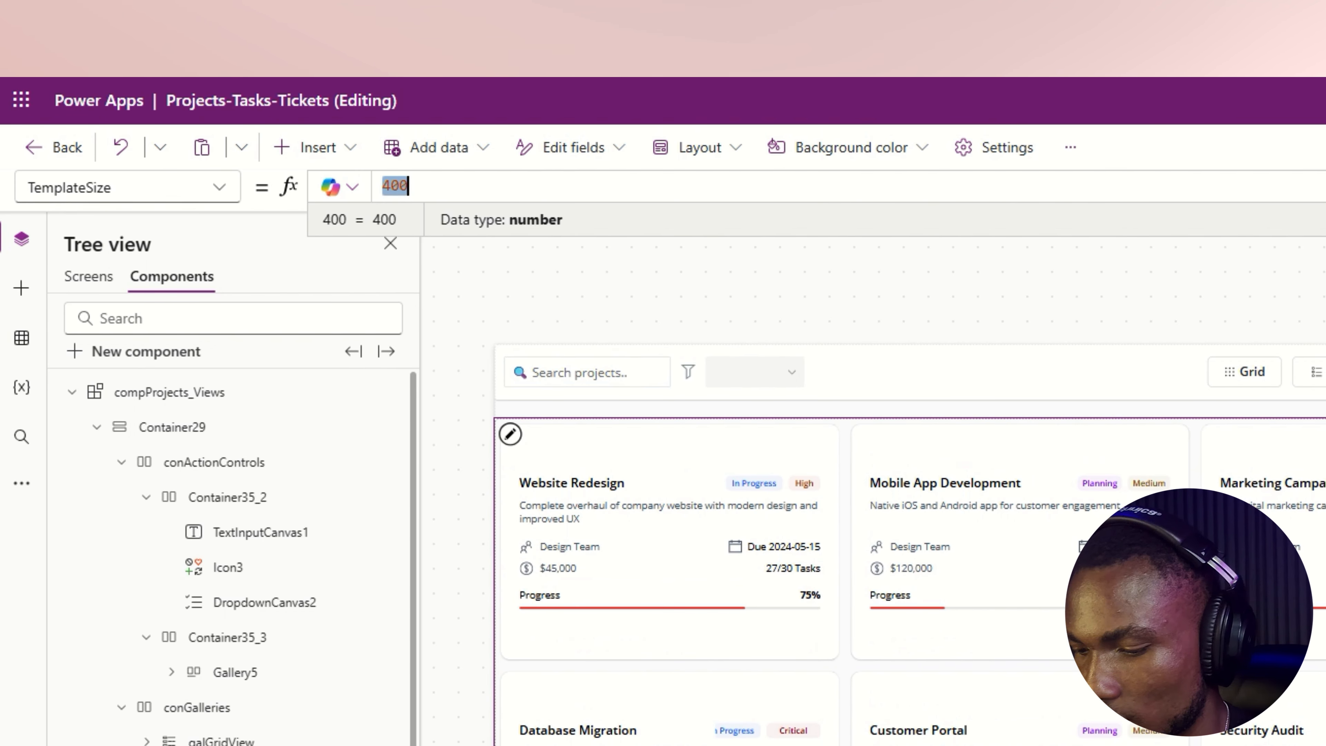
text(5)
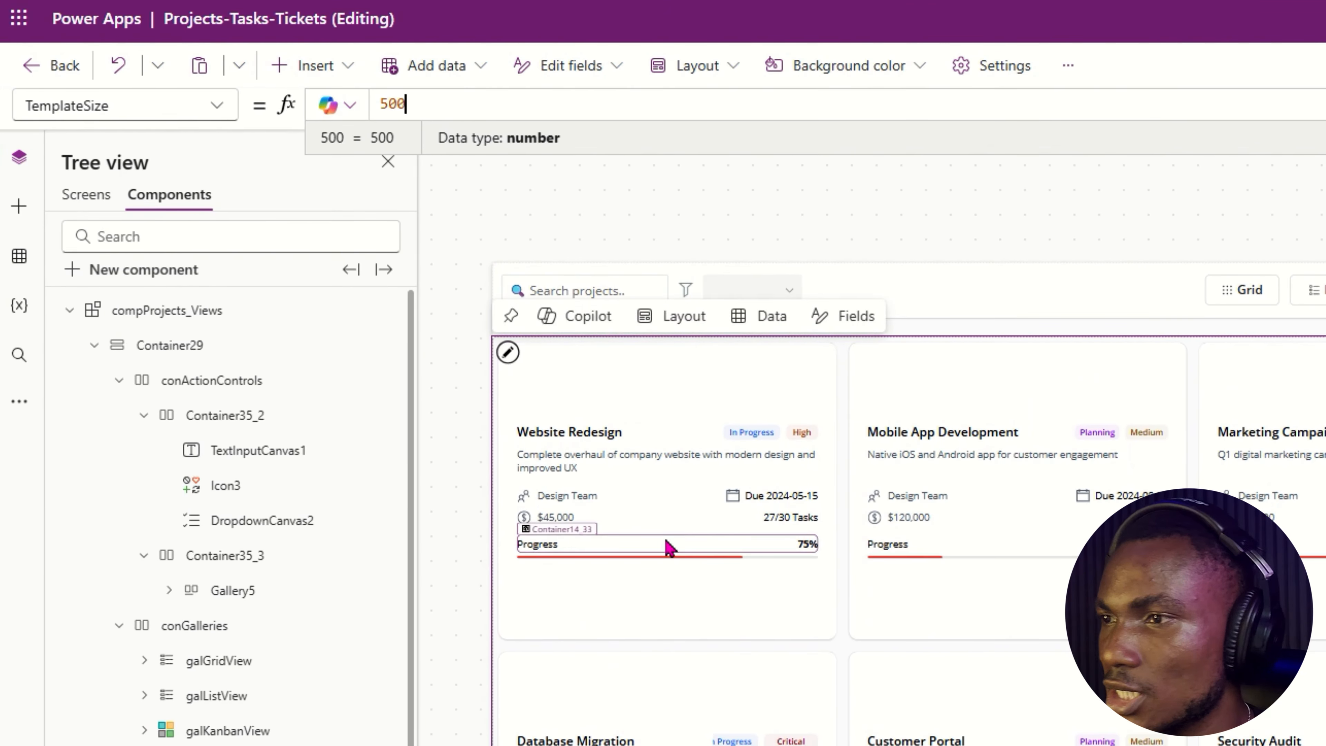
Insert a plain container into galGalleryView's Container39_3 and reorder it above conMainItemsContainer_3.
click(670, 548)
click(312, 65)
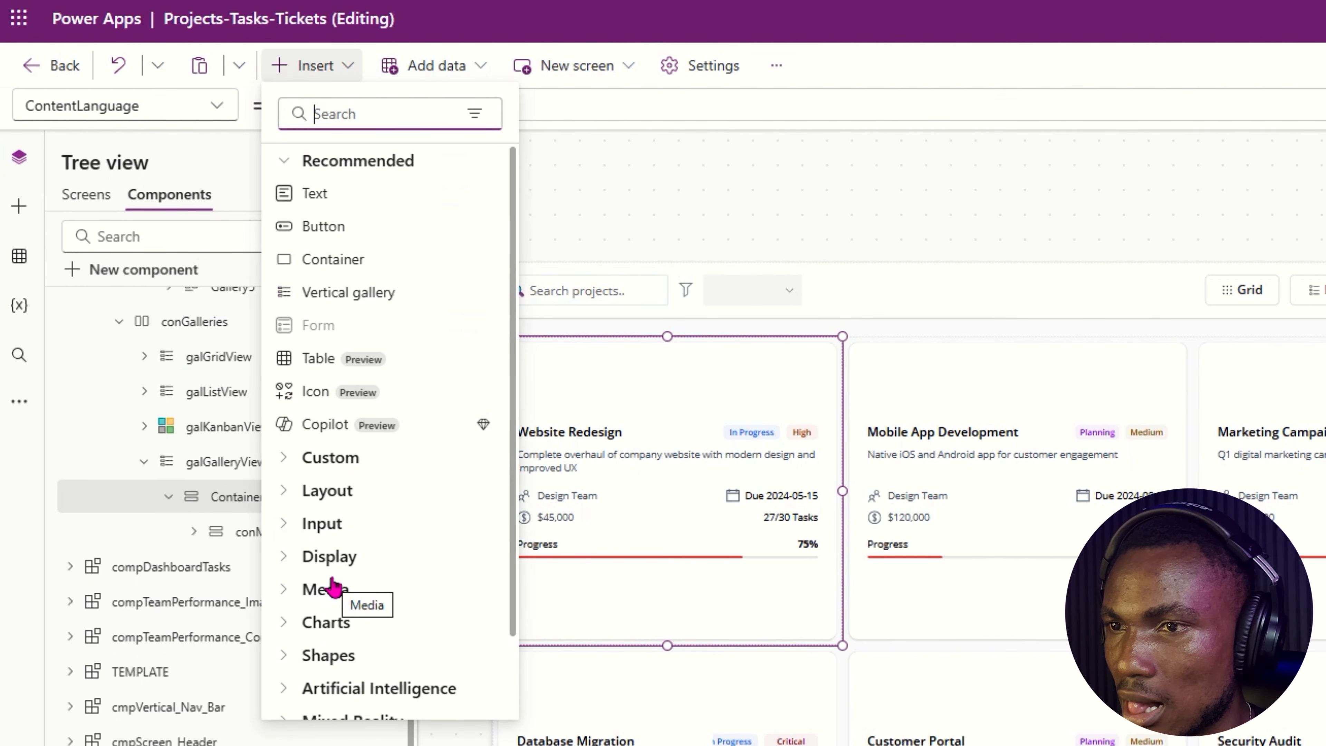
text(container)
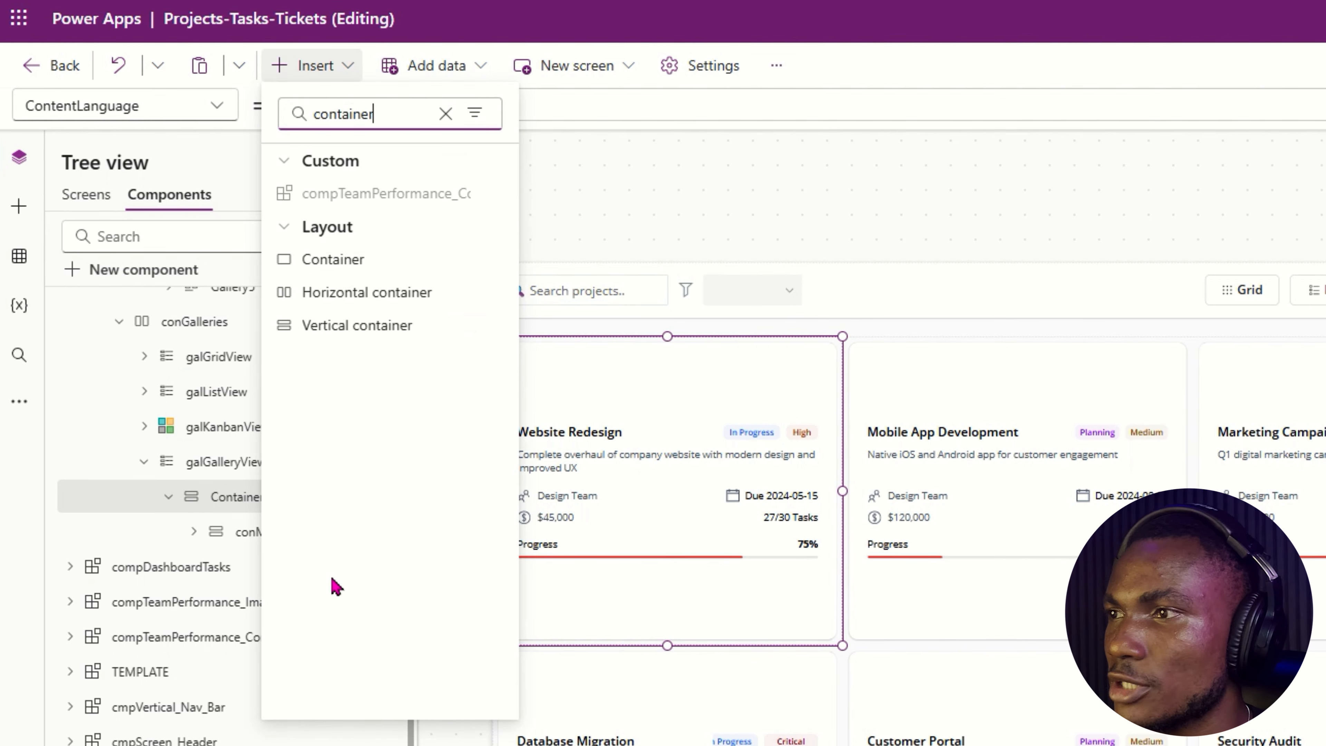
click(380, 251)
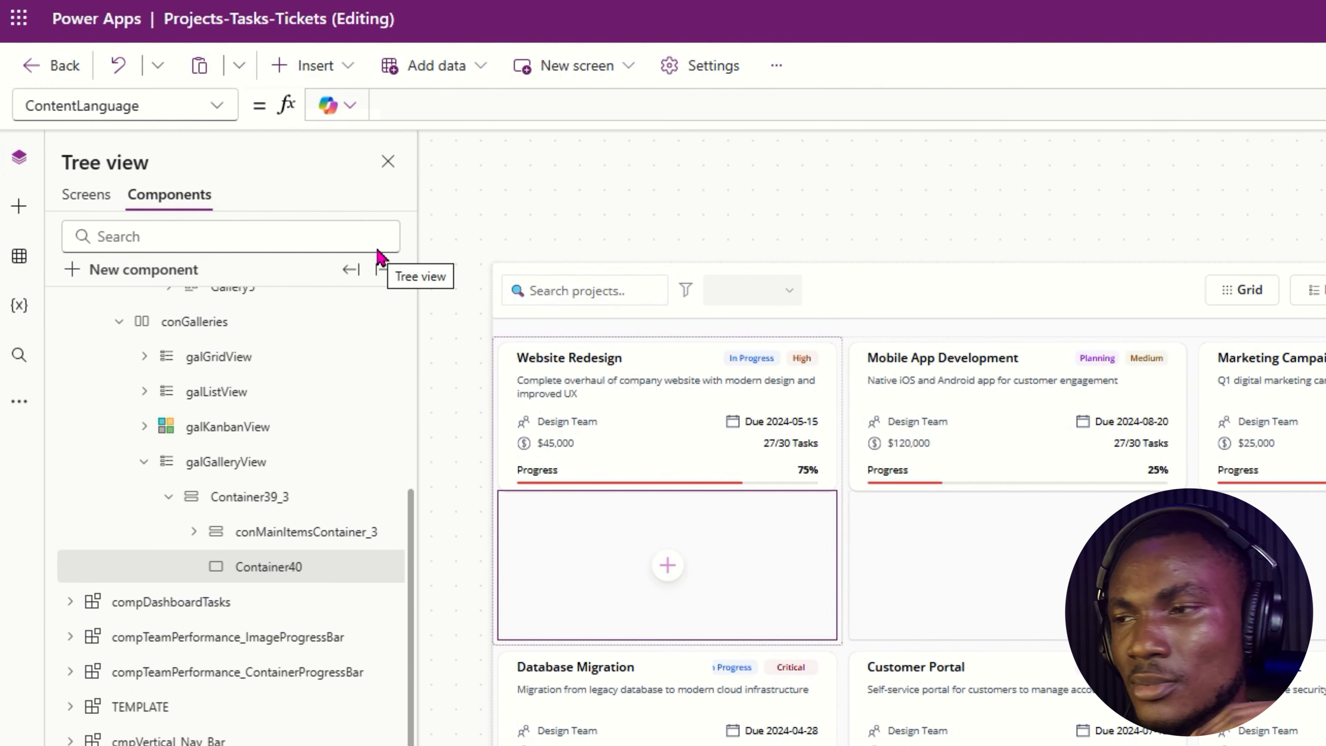
right_click(284, 575)
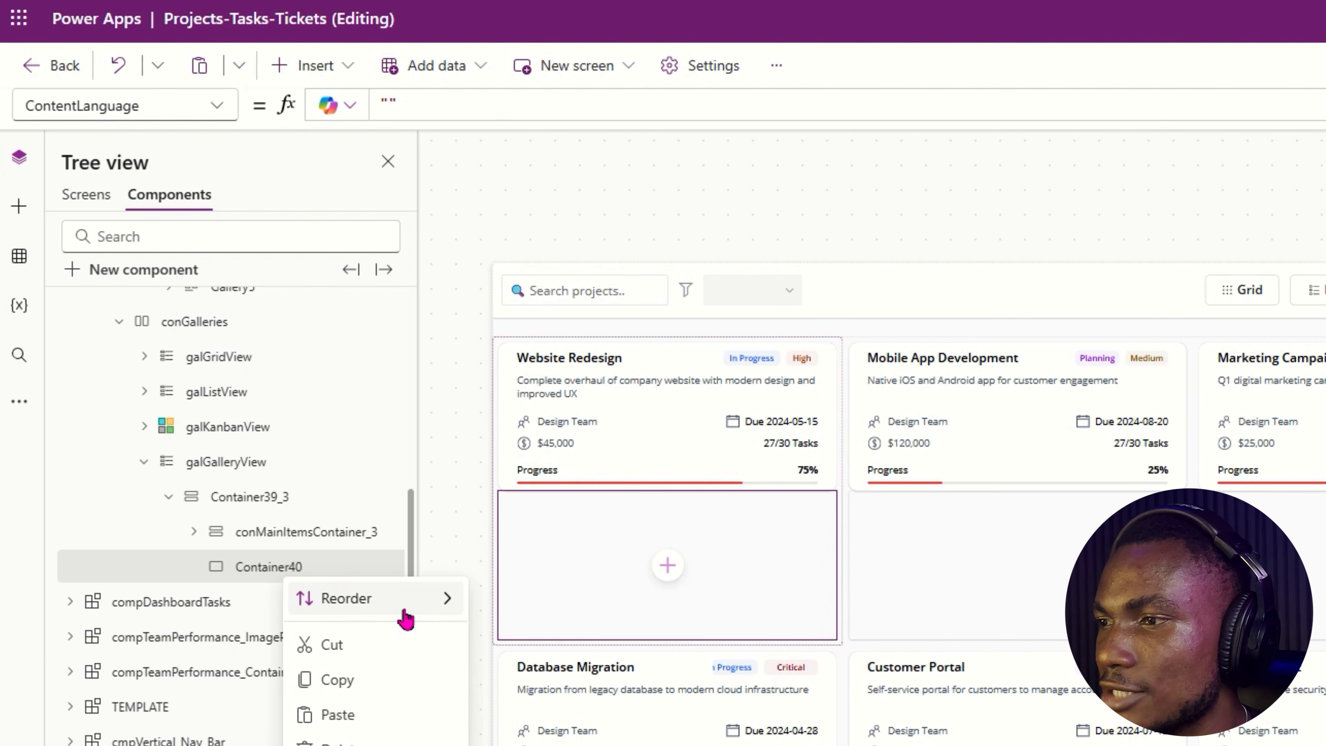
mouse_move(407, 599)
click(506, 616)
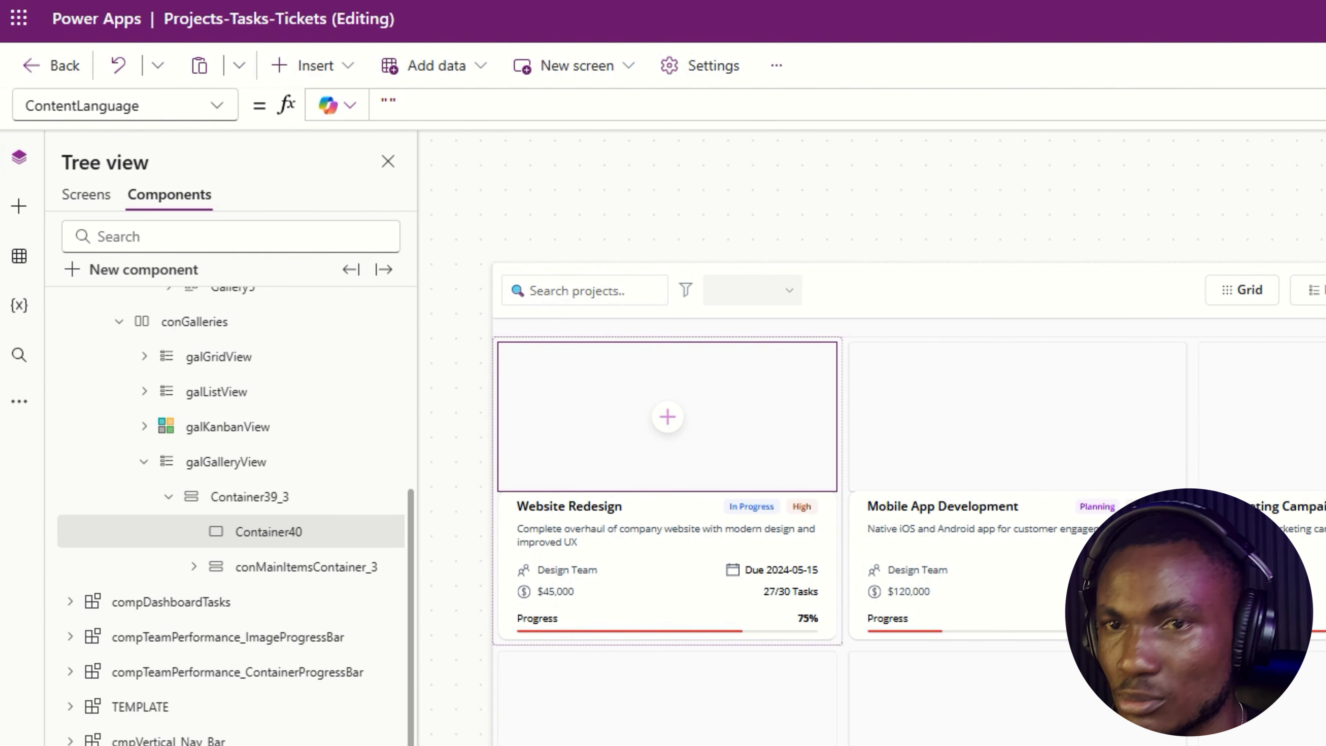
Set the new container's LayoutMinWidth and LayoutMinHeight to 0.
key(ctrl+a)
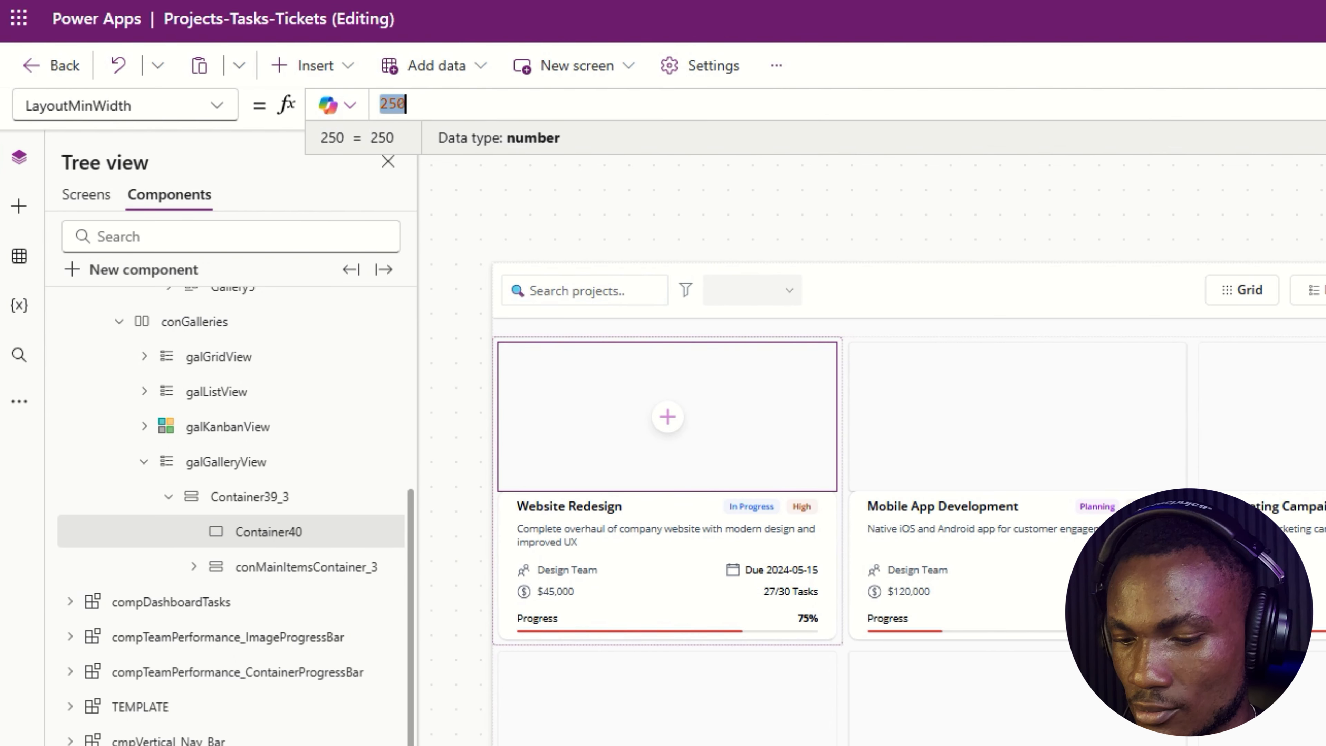
text(00)
key(ctrl+a)
text(0)
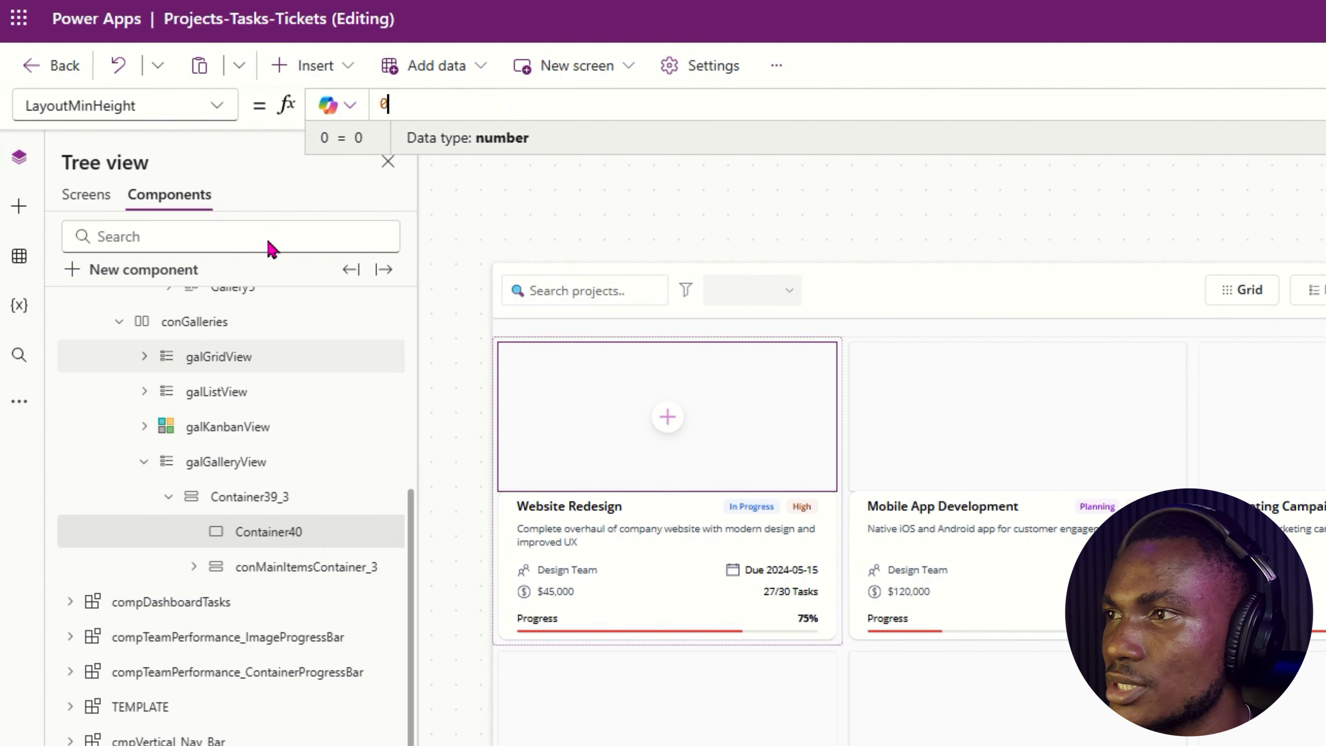
Insert an image into the empty container at the top of the card and set its X and Y to 0.
click(312, 66)
text(image)
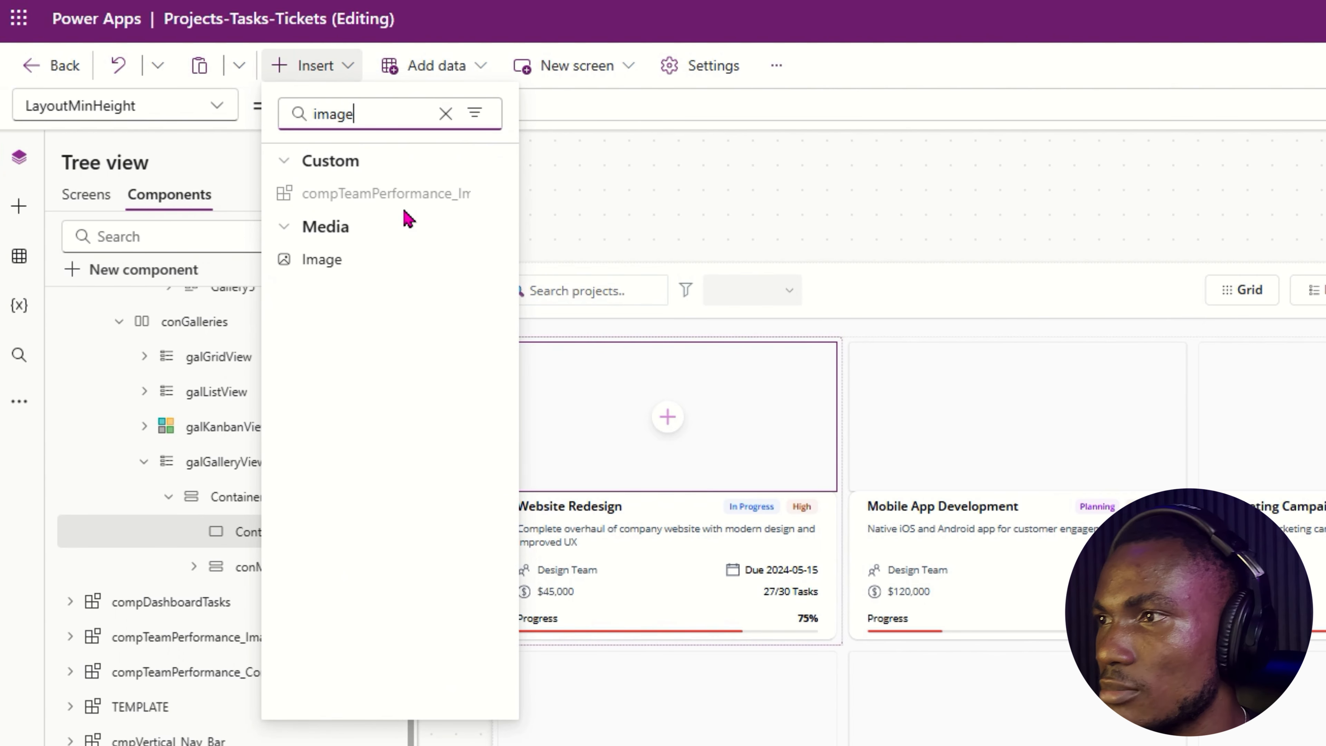
click(380, 260)
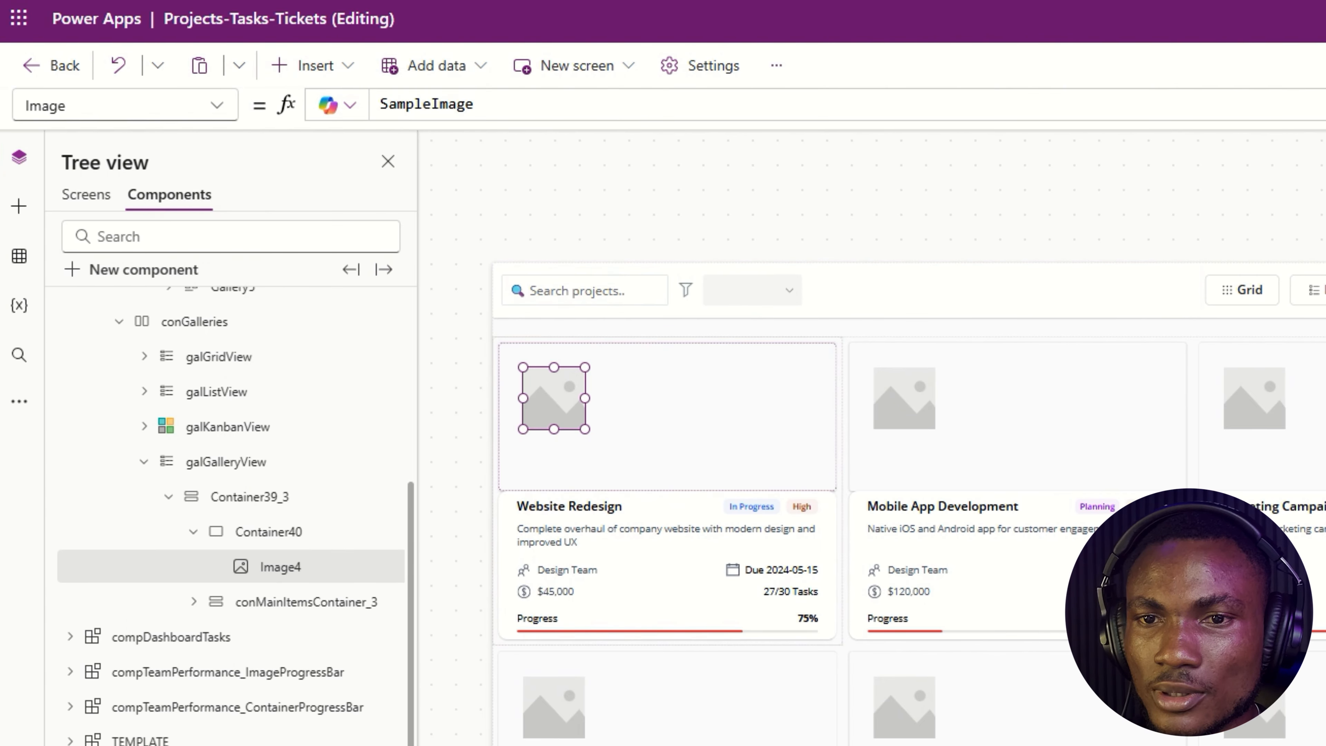
text(0)
key(Tab)
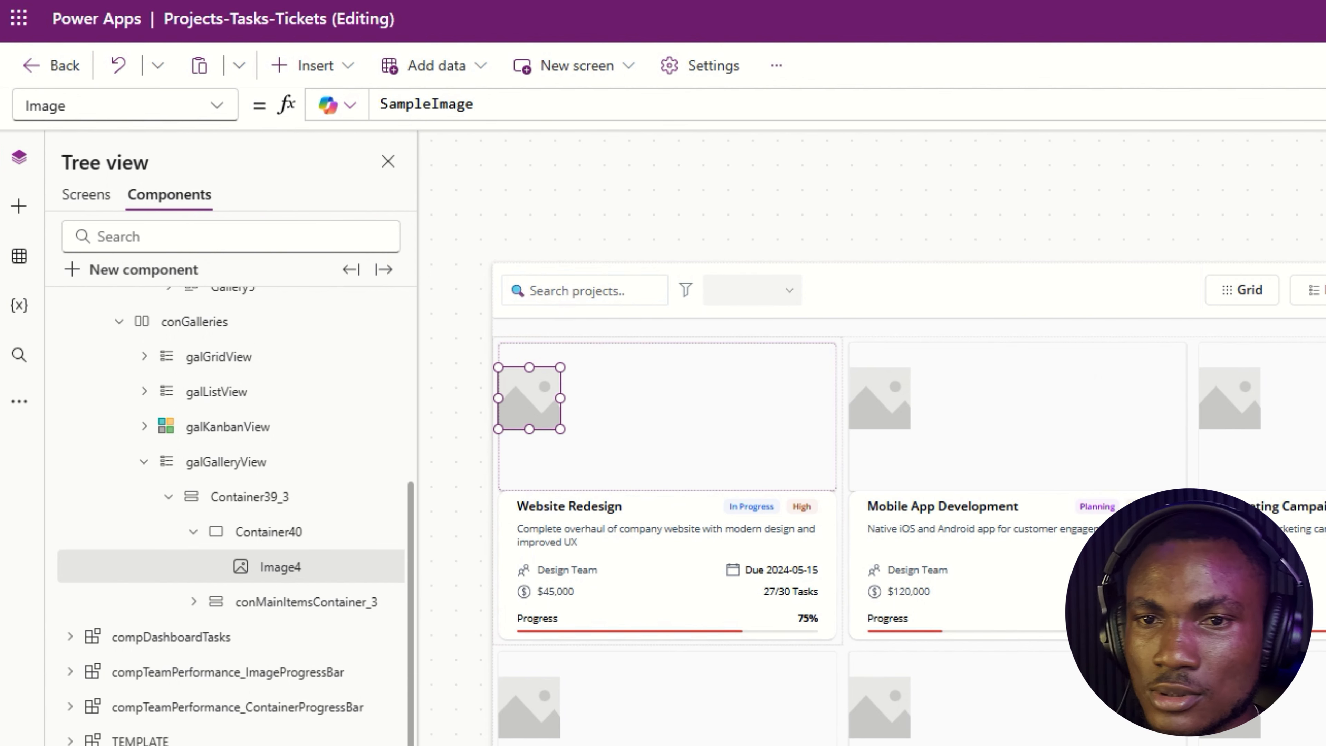
text(0)
key(Tab)
Set the image's Width to Parent.Width and its Height to Parent.Height so it fills the container.
click(406, 104)
text(a)
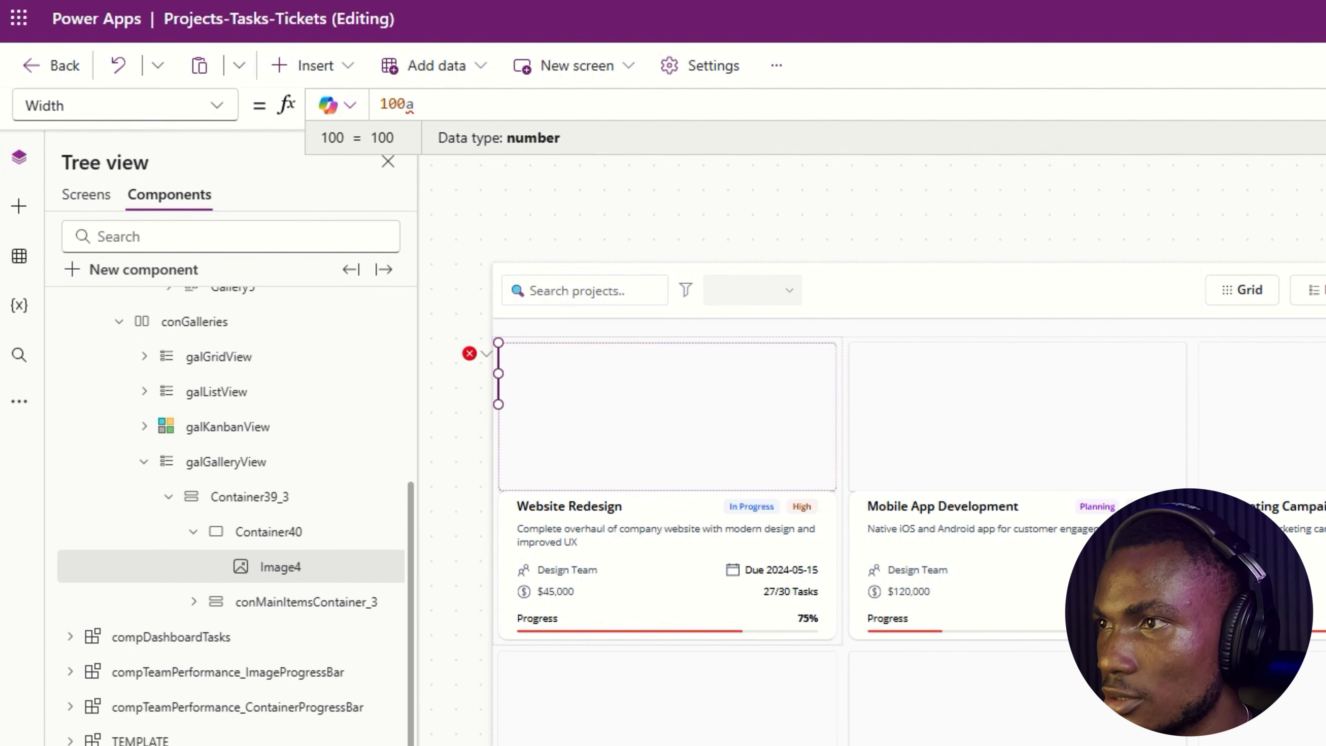
key(ctrl+a)
text(Parent)
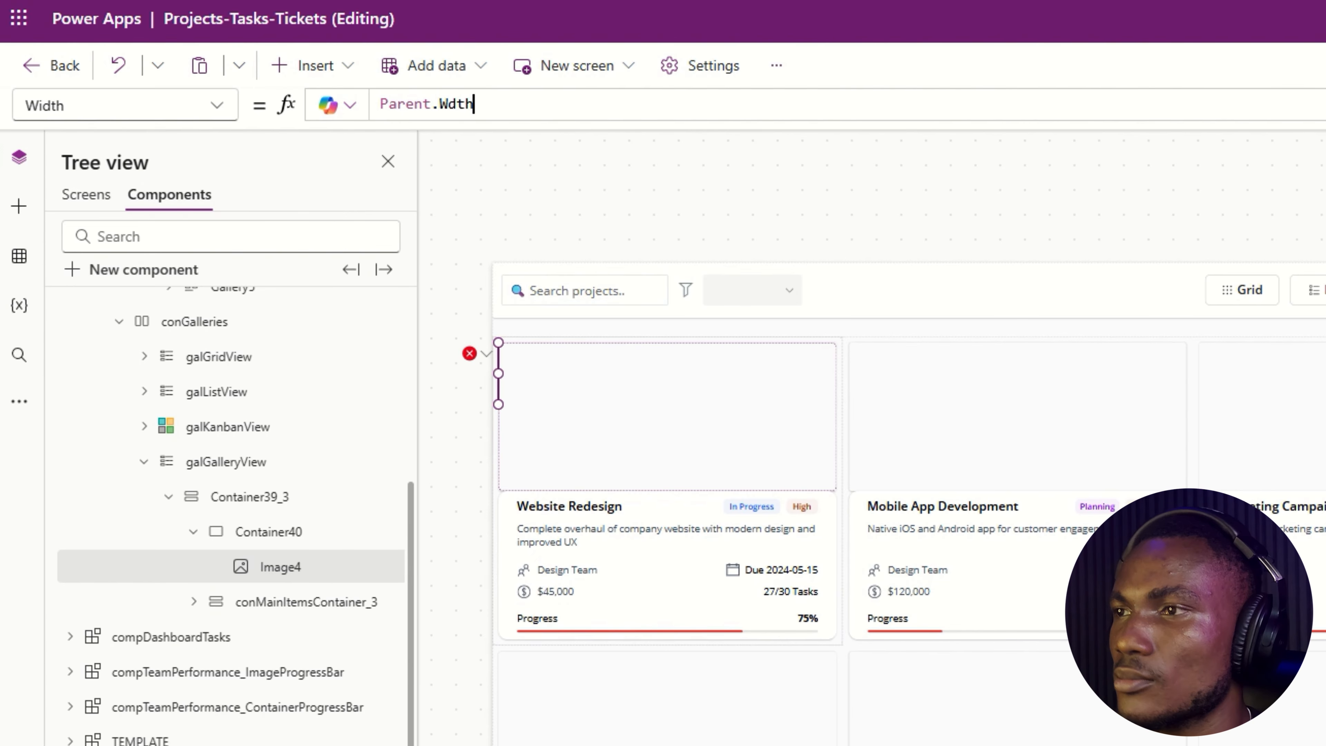
text(.Width)
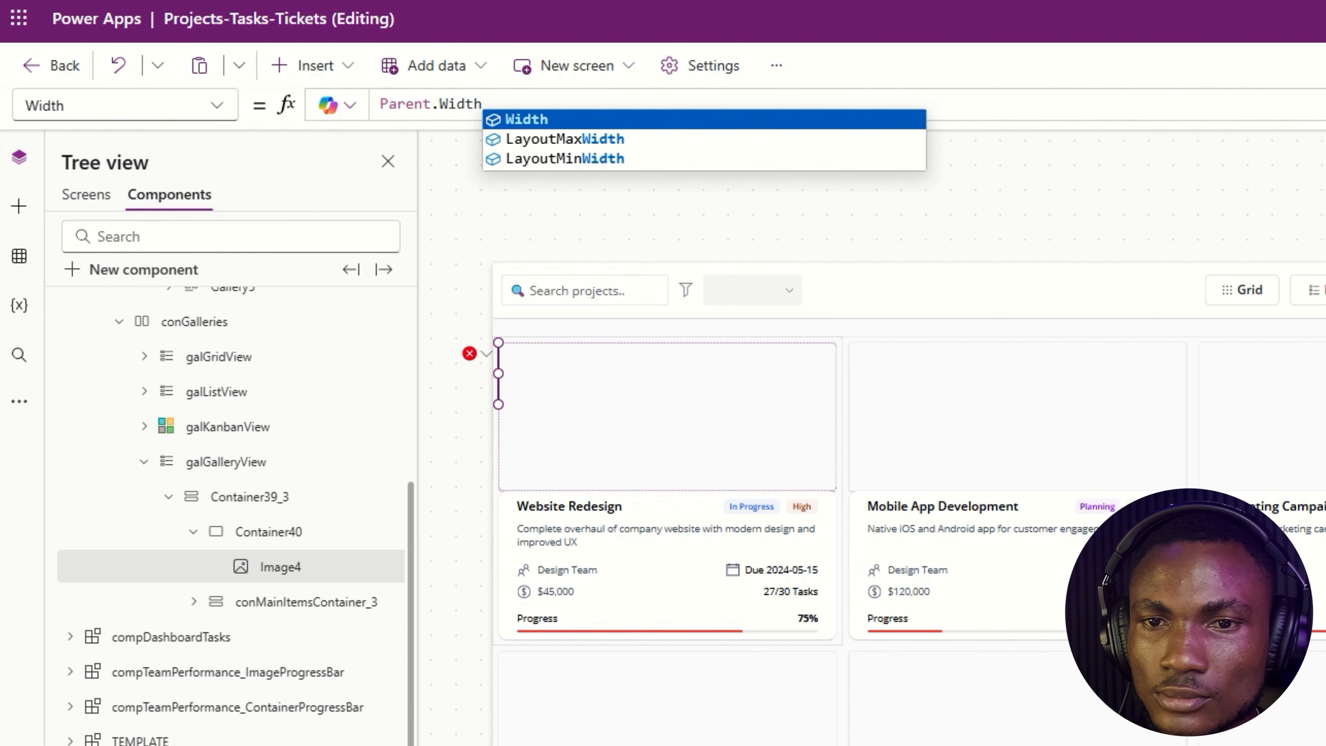
text(Pa)
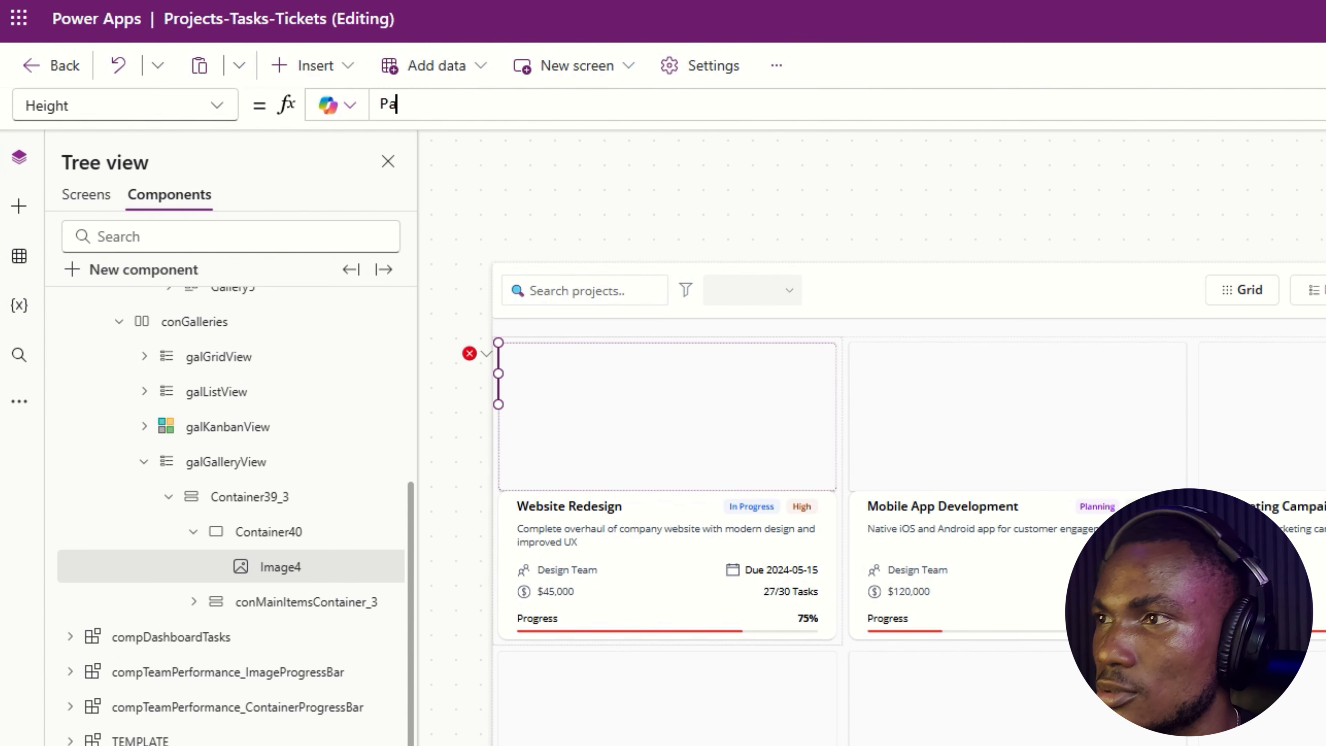
text(rent.Height)
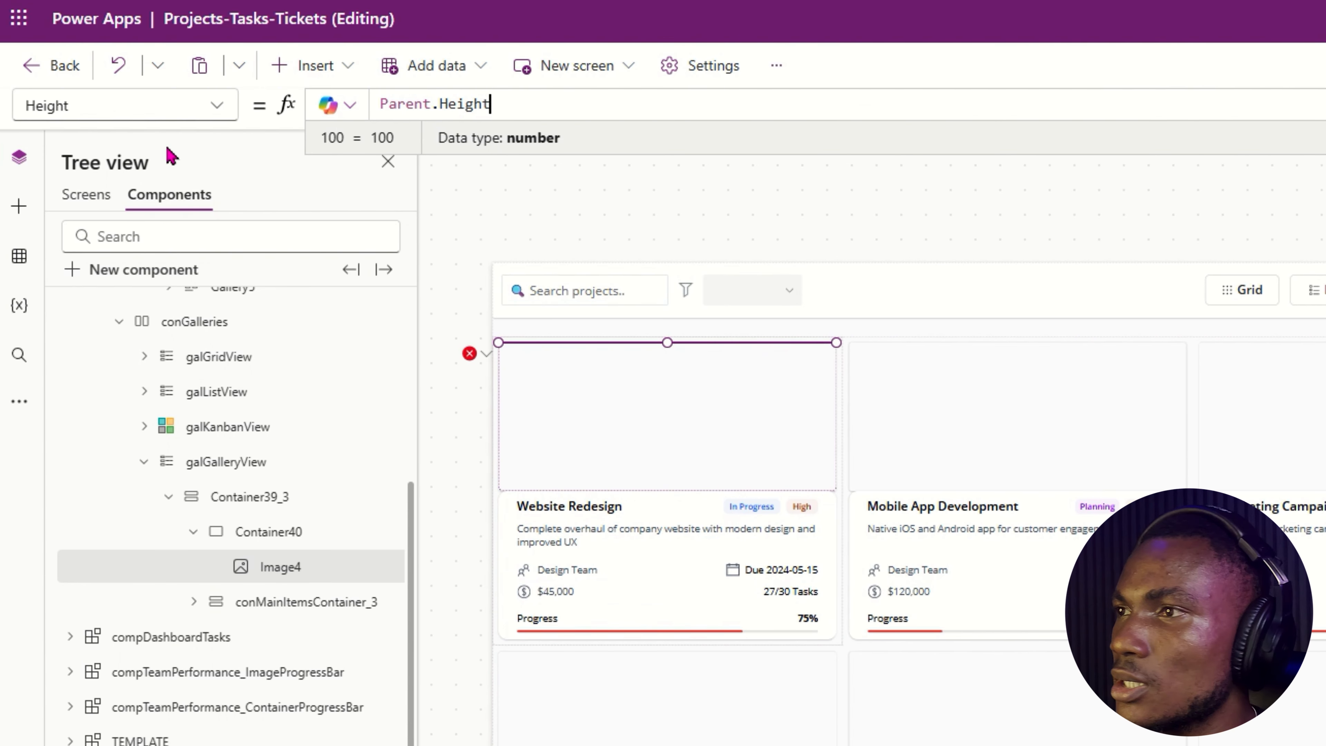
Bind the card image's Image property to ThisItem.Image.
drag(180, 100, 2, 105)
text(this)
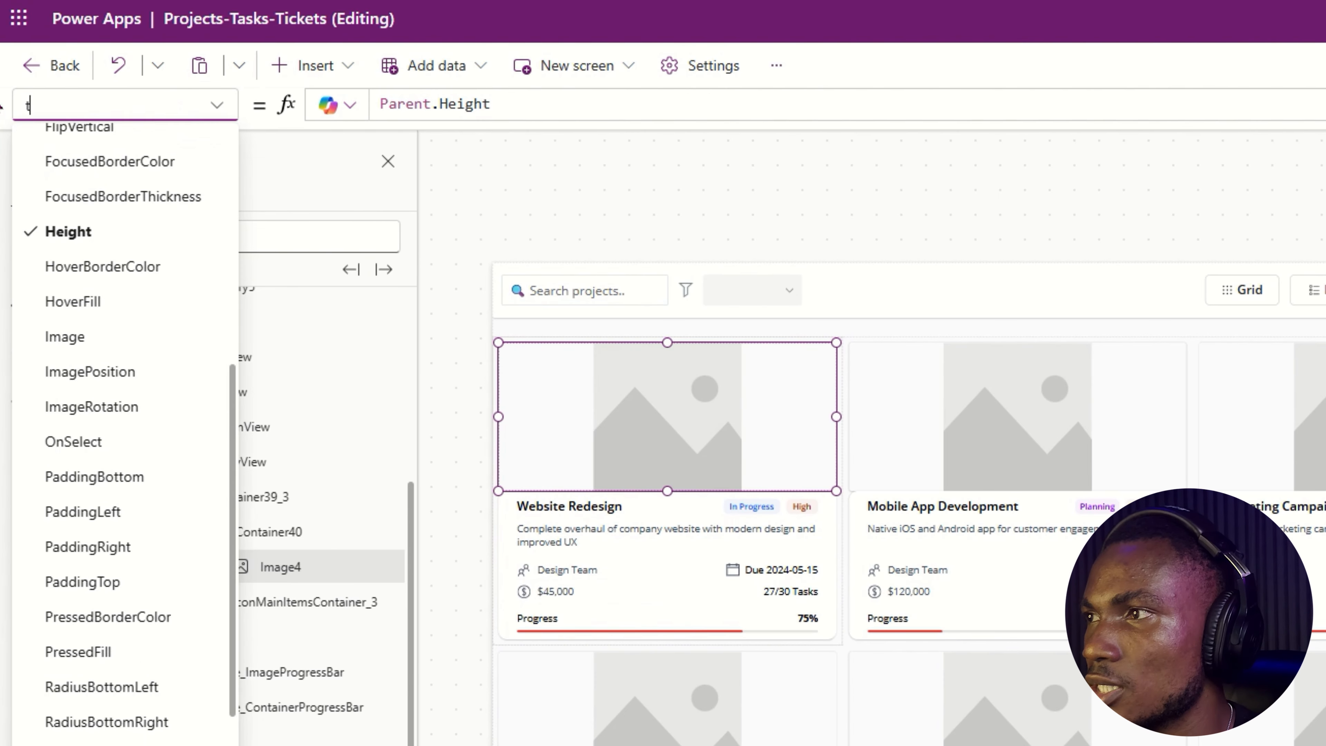
text(imag)
key(Return)
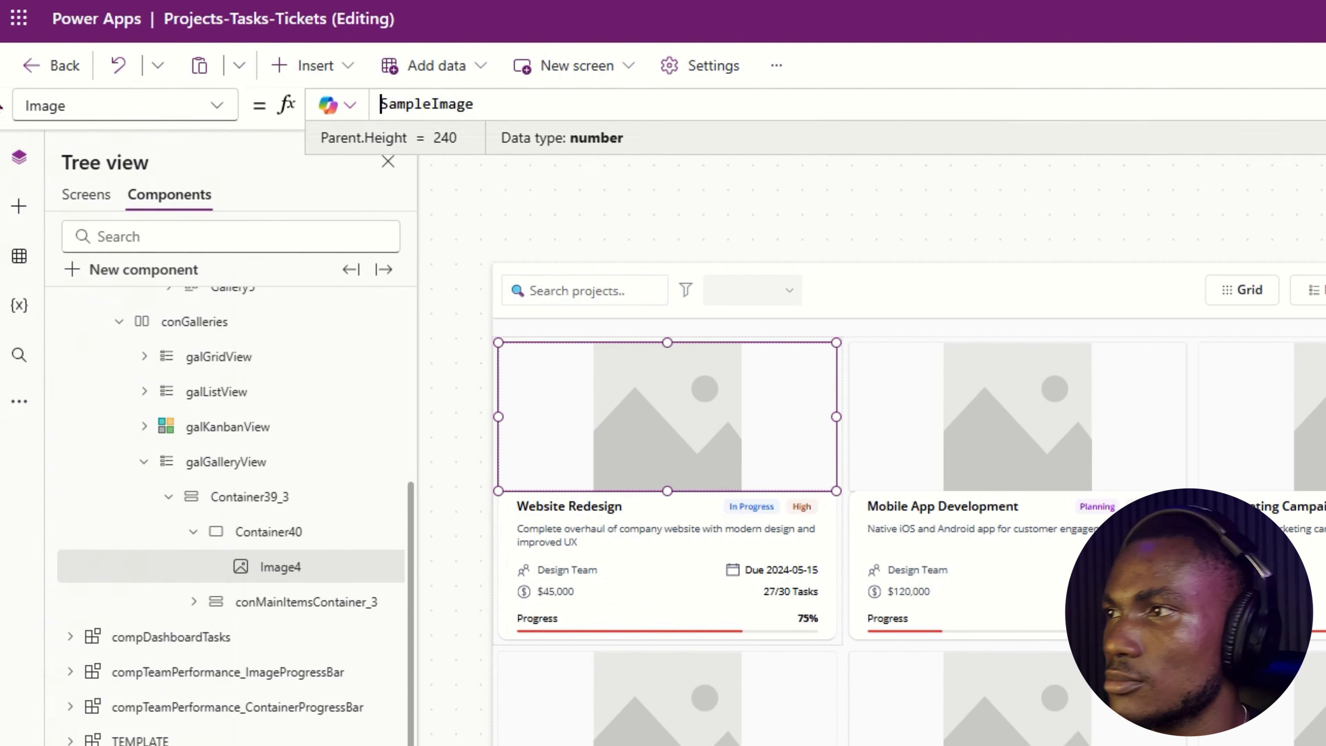
text(ThisItem)
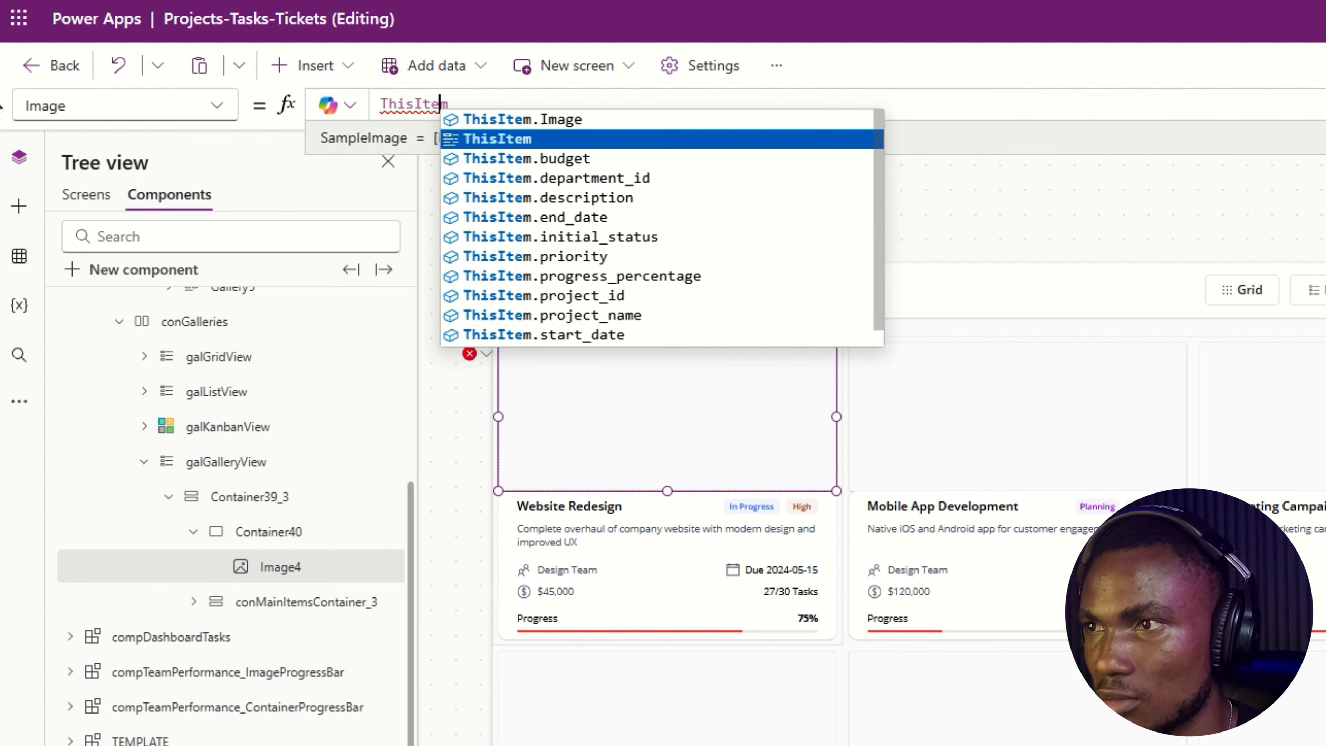
key(Up)
key(Return)
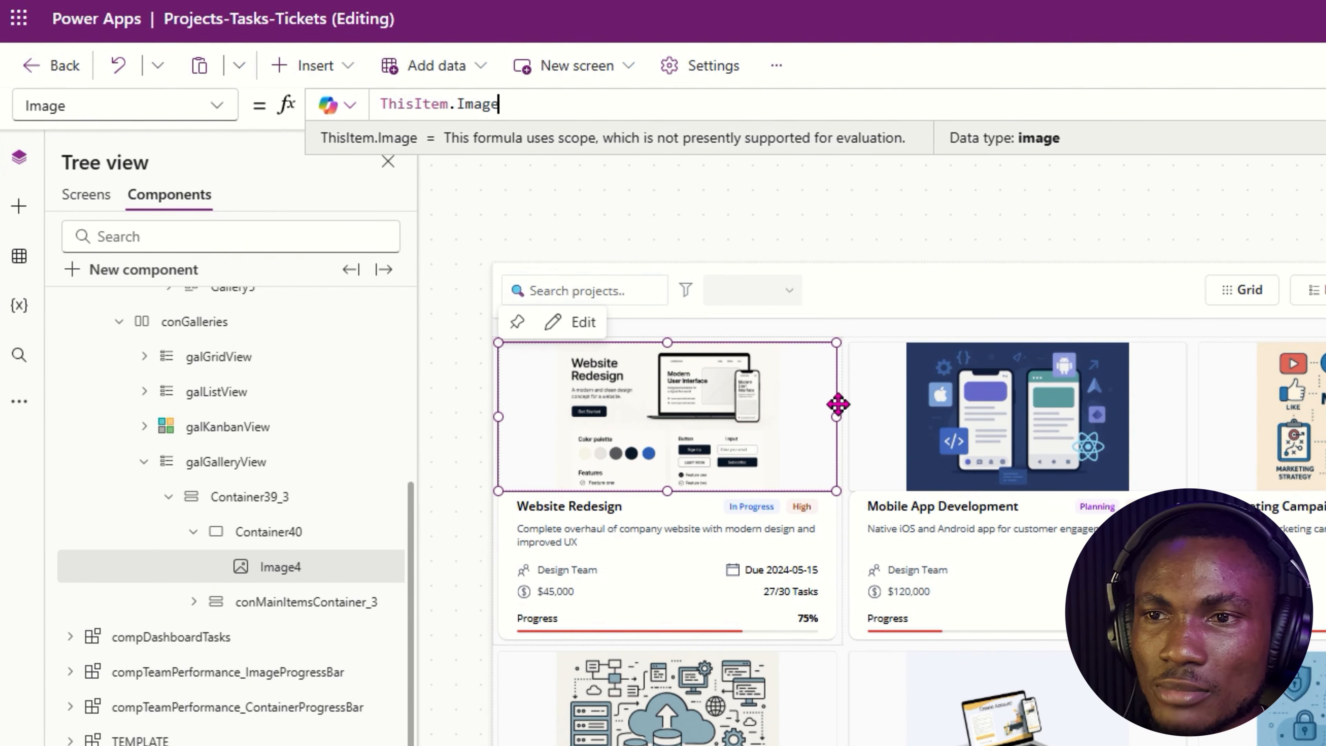
Examine galGalleryView's Items formula to see how each project record supplies its Image field.
click(840, 405)
click(1324, 105)
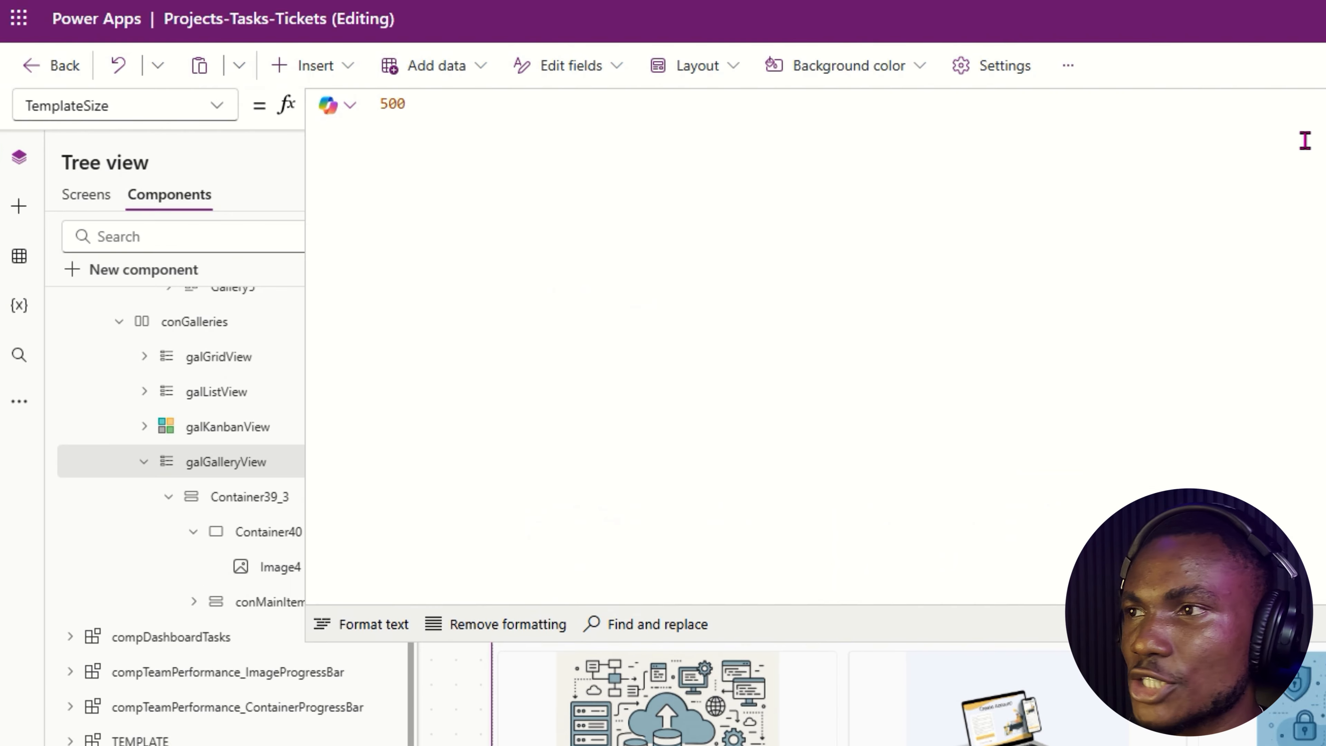
drag(148, 105, 0, 122)
text(items)
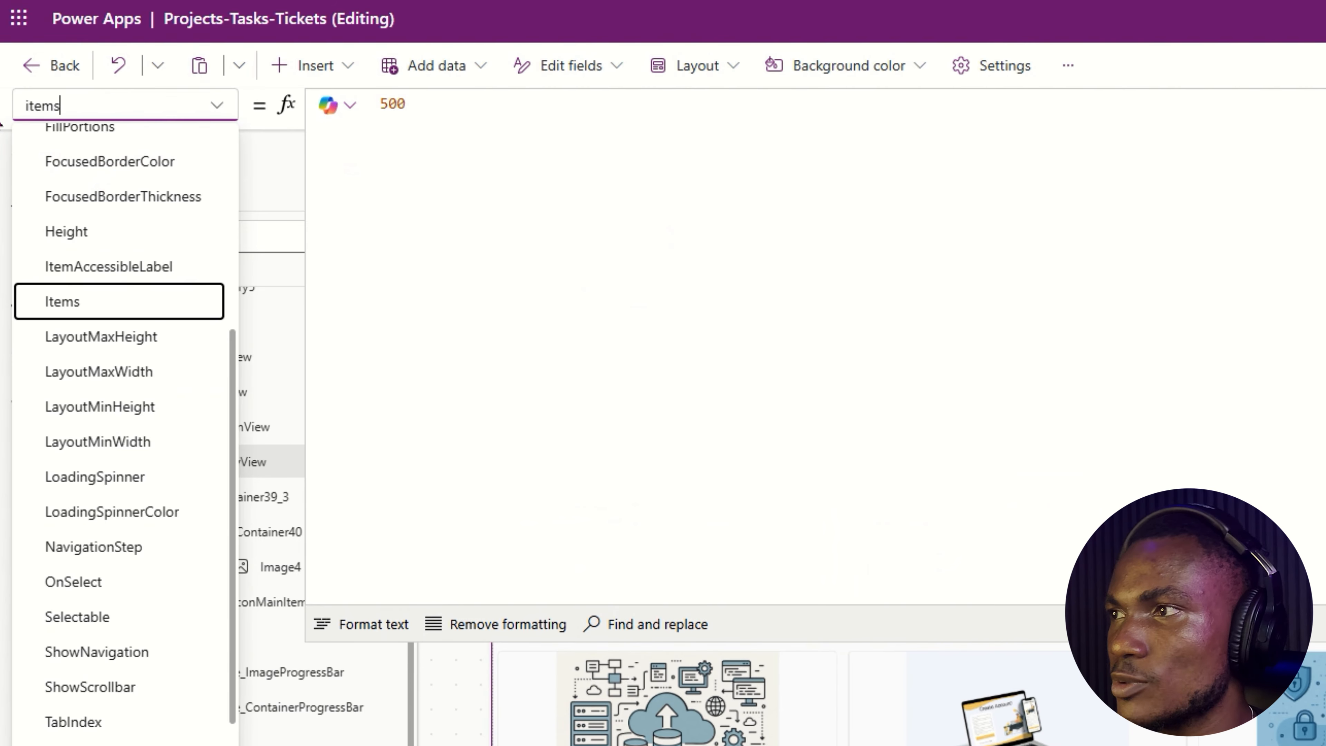
key(Return)
click(533, 177)
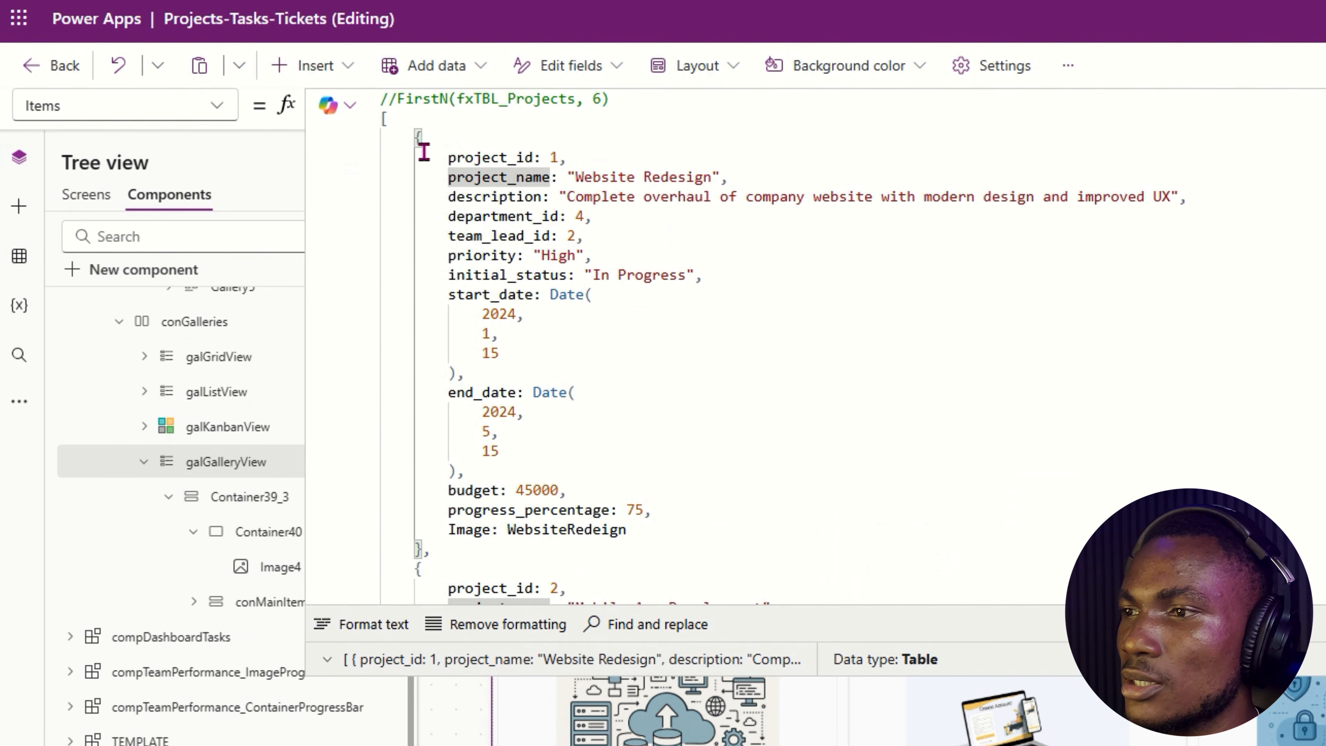
scroll(524, 389, down, 1)
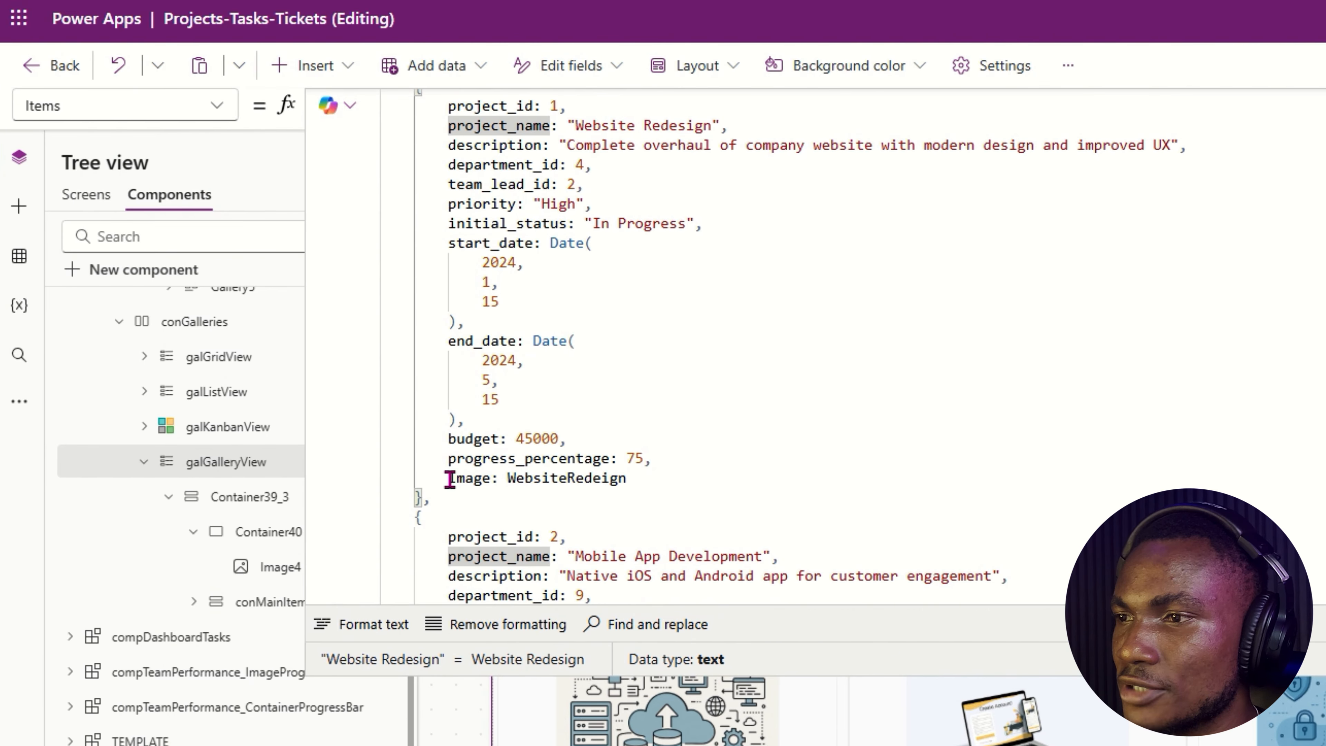
drag(448, 476, 588, 481)
scroll(540, 478, down, 10)
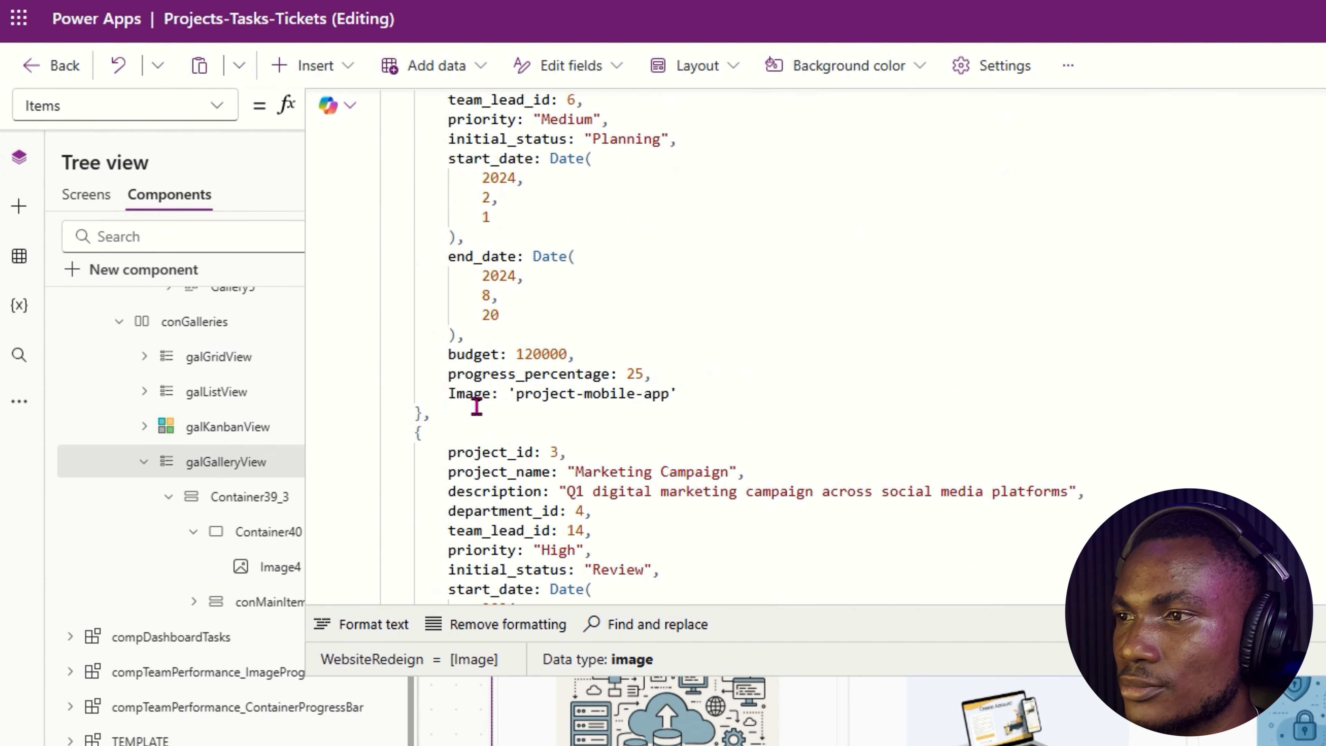
drag(448, 394, 686, 393)
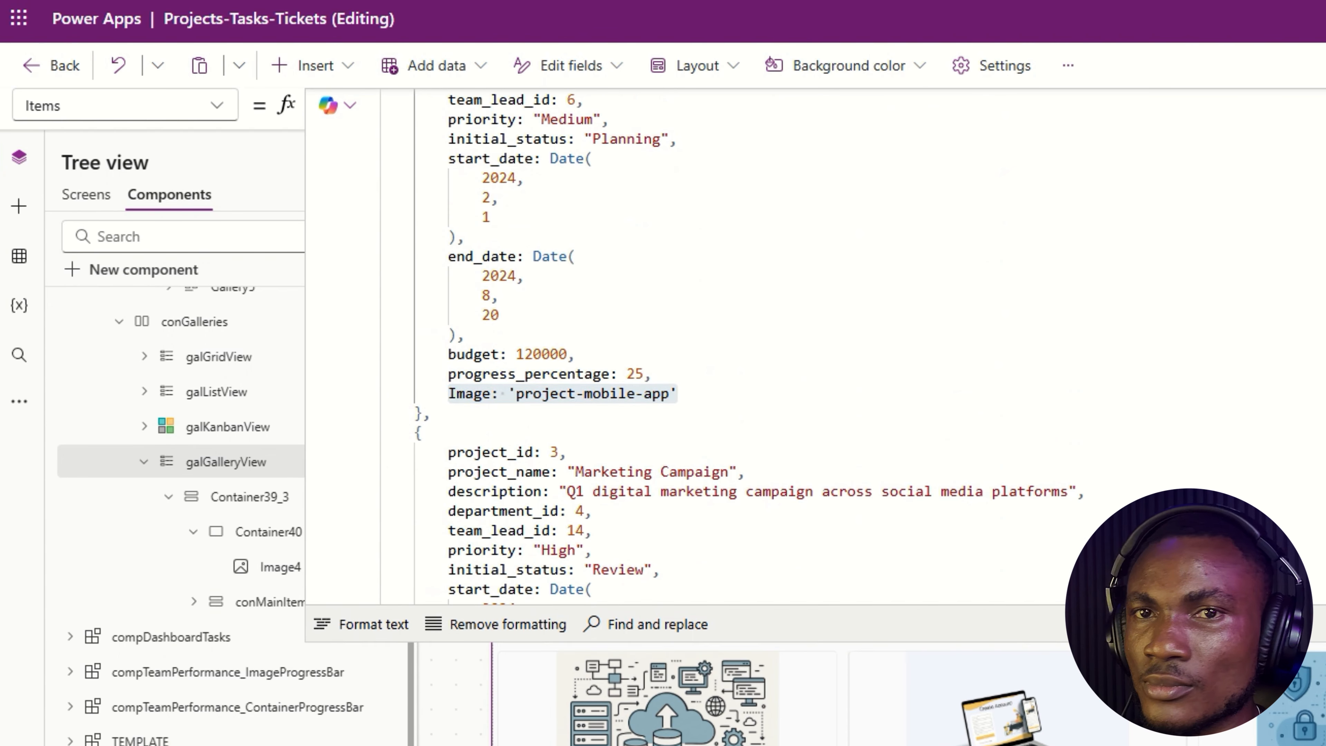
click(1071, 541)
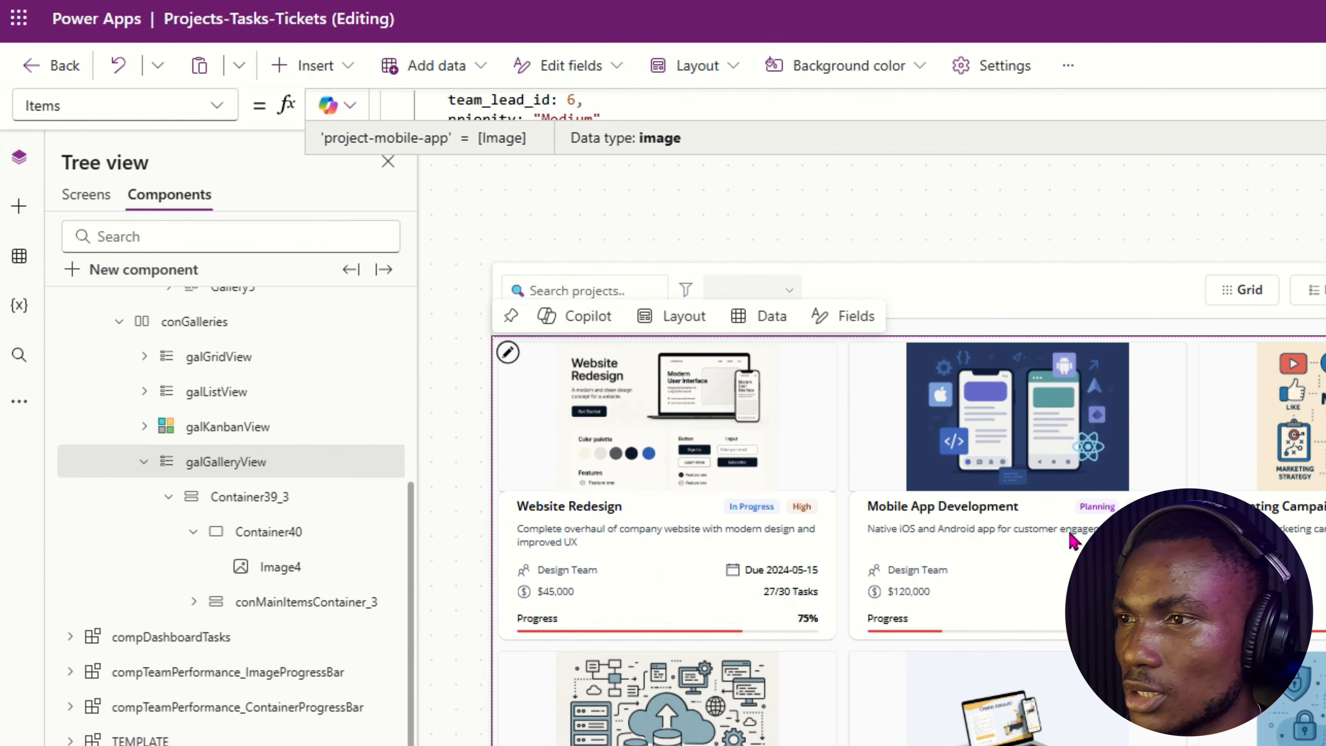
Make Image4 fill the container at the top of the card, and check the badge placement in the ProjectFlow reference gallery.
click(280, 566)
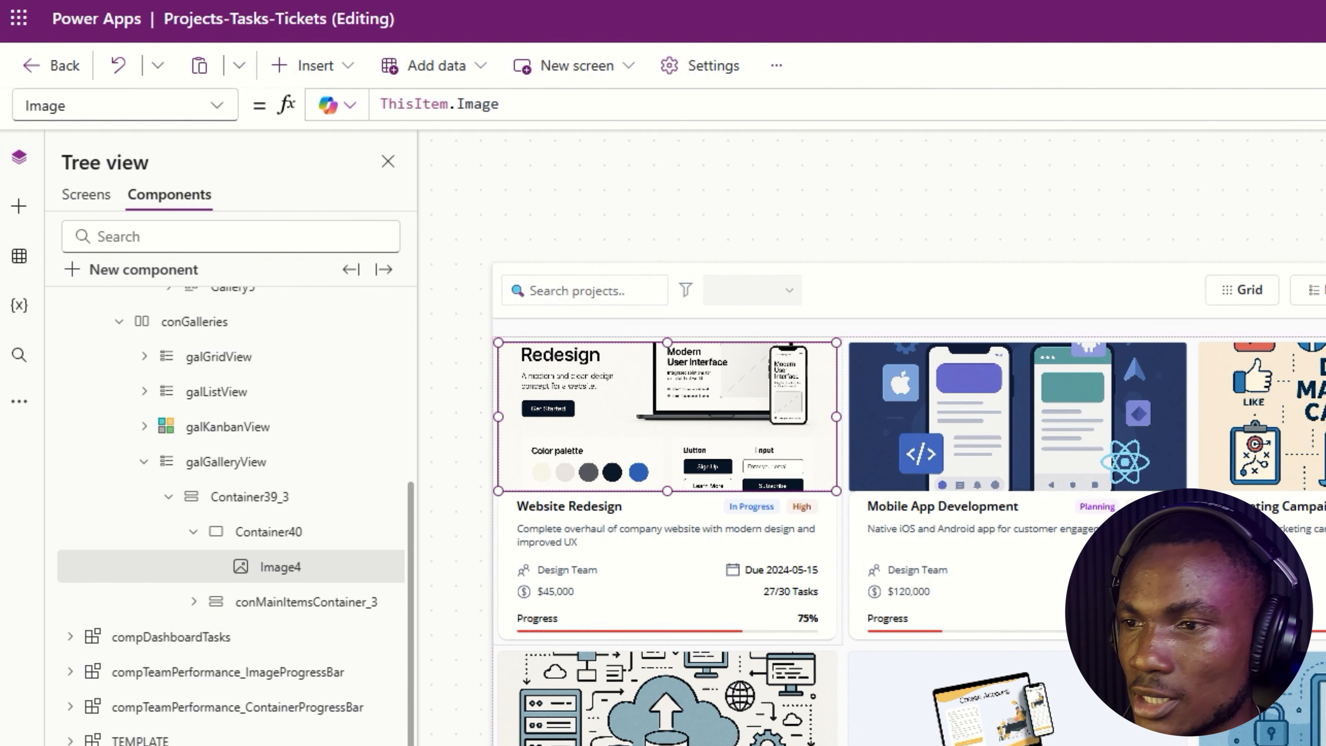
scroll(981, 716, down, 3)
scroll(1161, 695, up, 3)
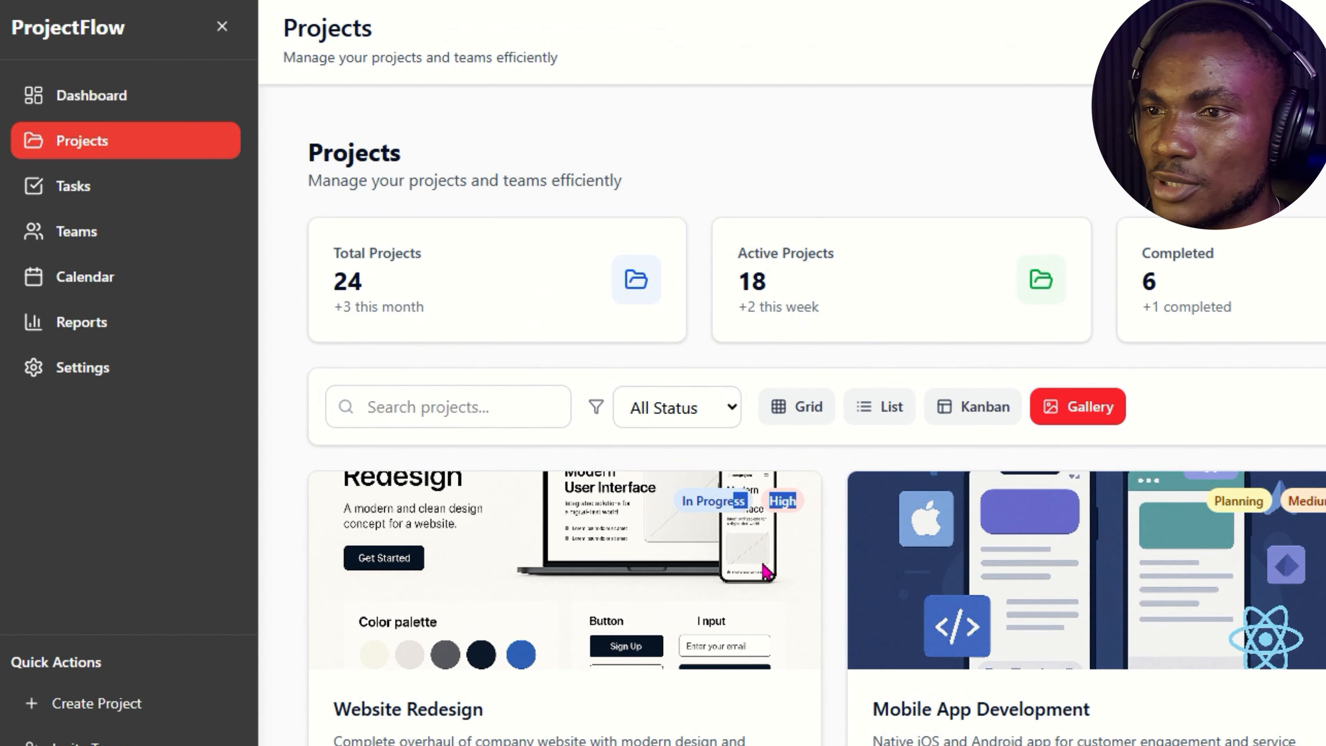
click(767, 512)
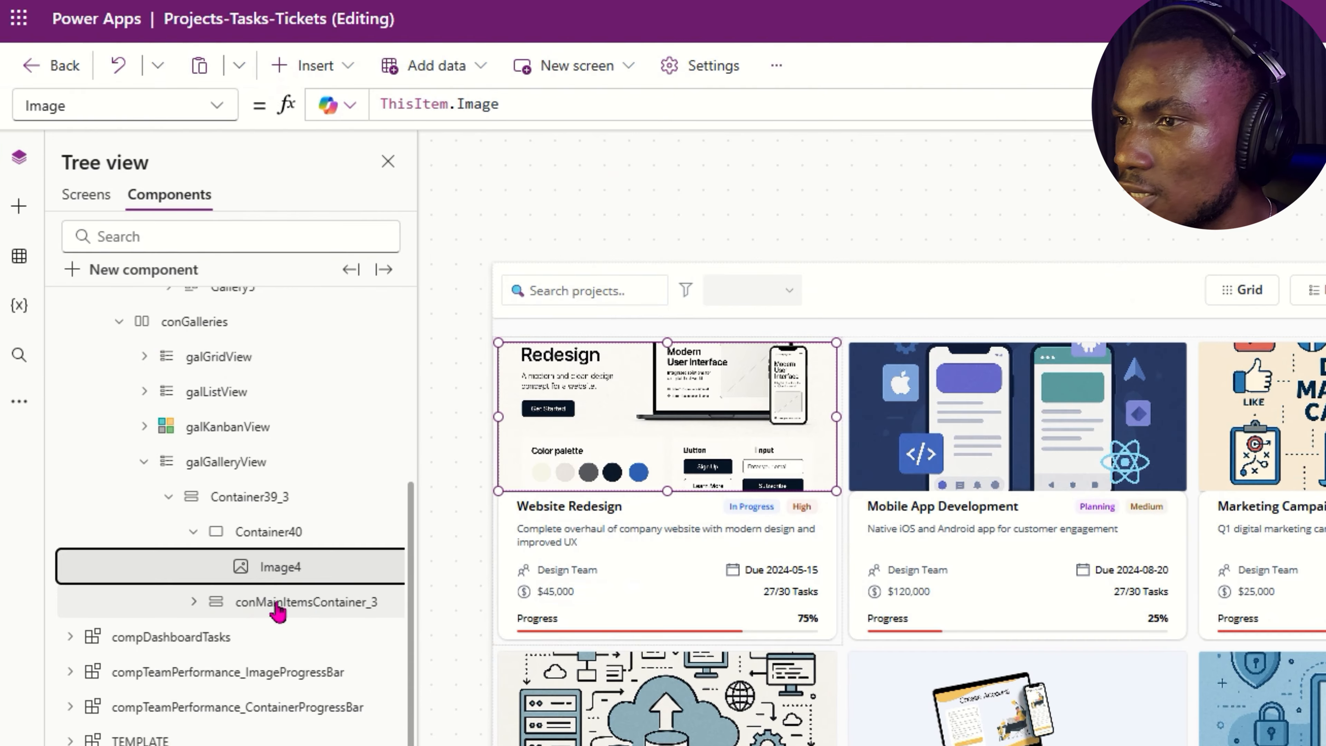
Move the status and priority badge container Container14_28 out of conItem_13 into Container40, above the card image.
click(275, 607)
click(801, 506)
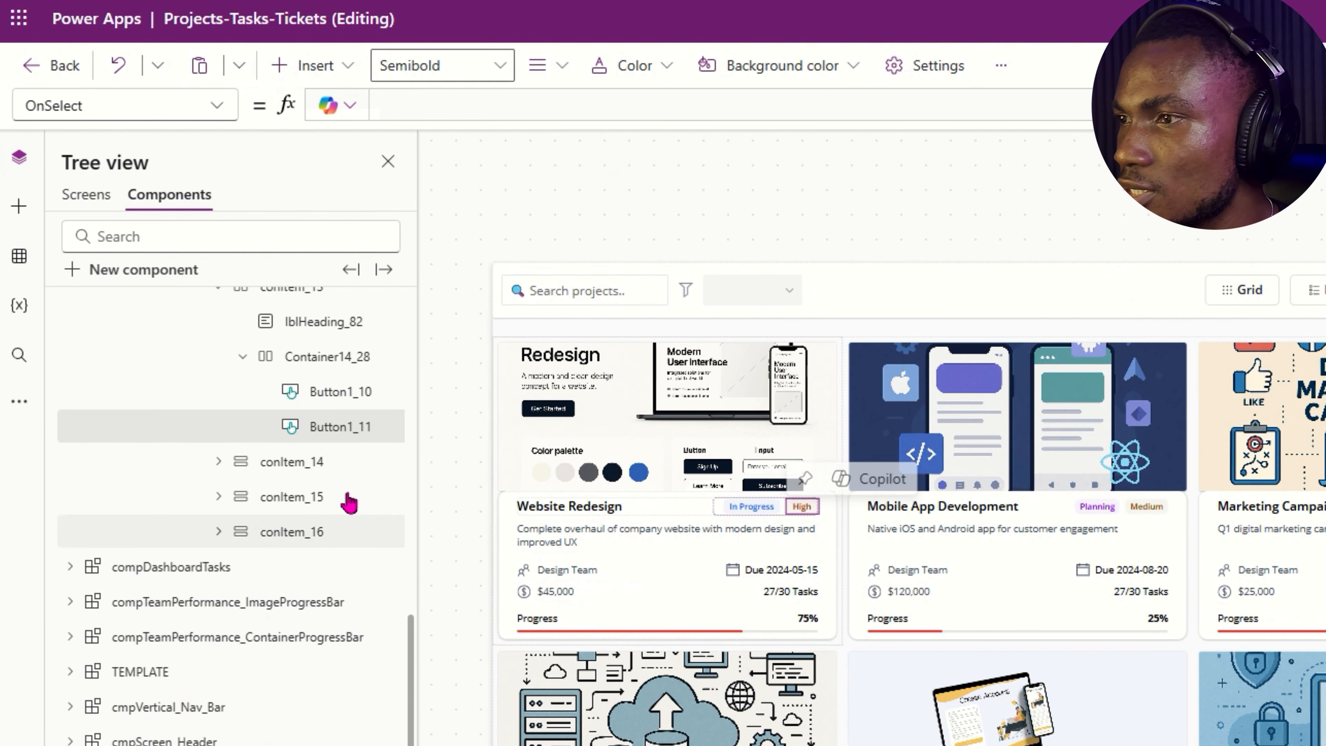
click(320, 368)
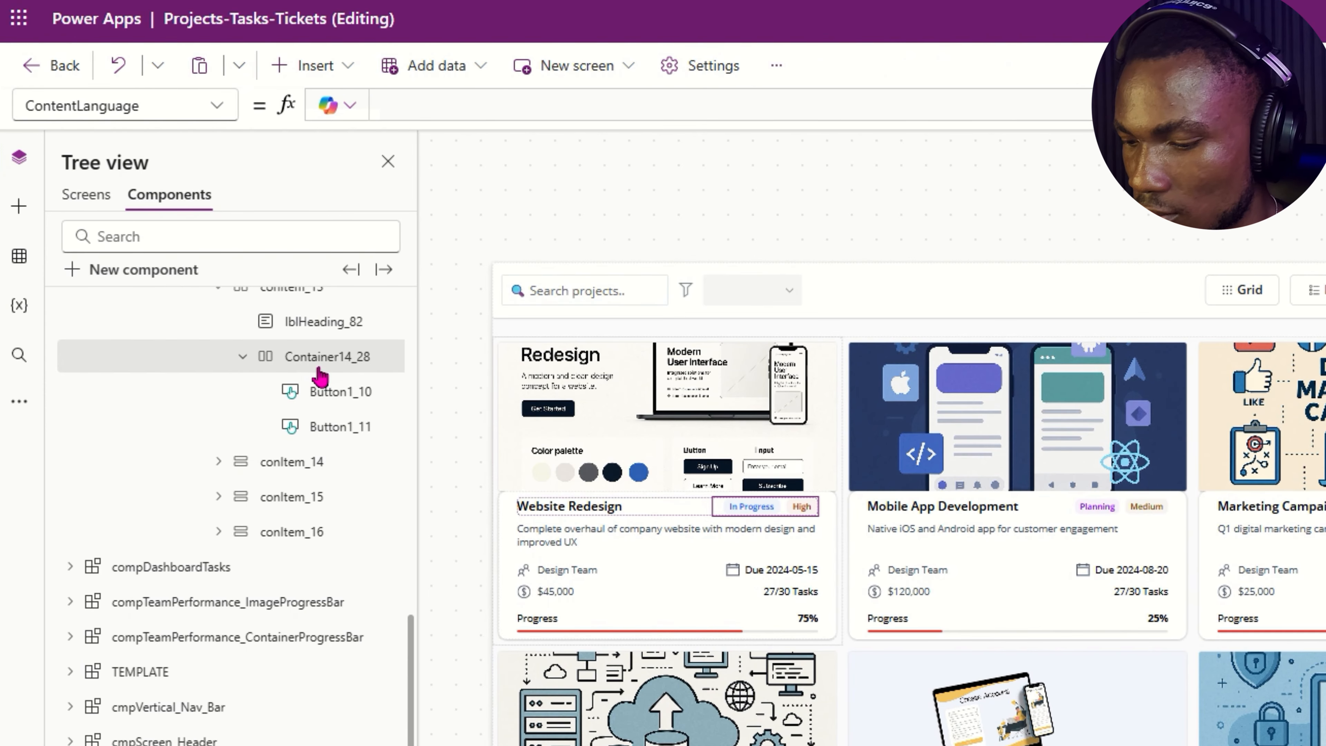
click(564, 434)
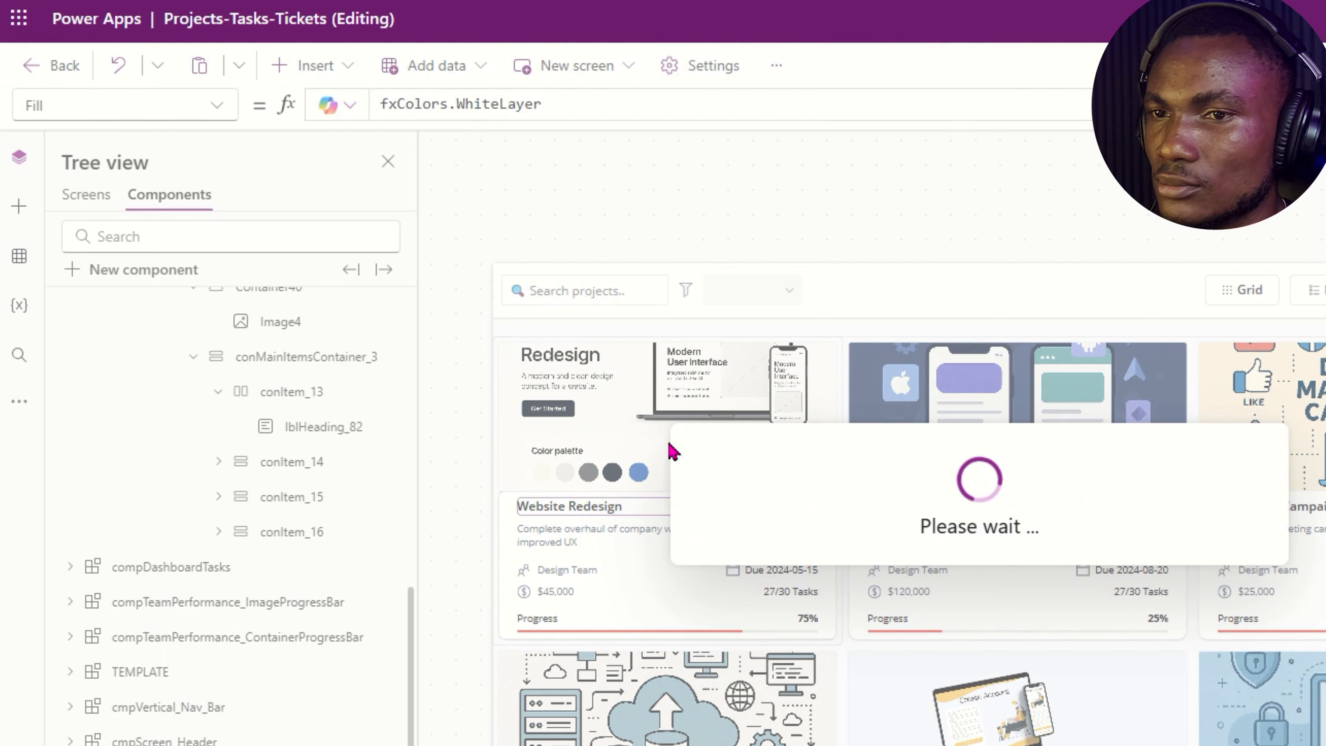
click(758, 379)
scroll(320, 502, up, 3)
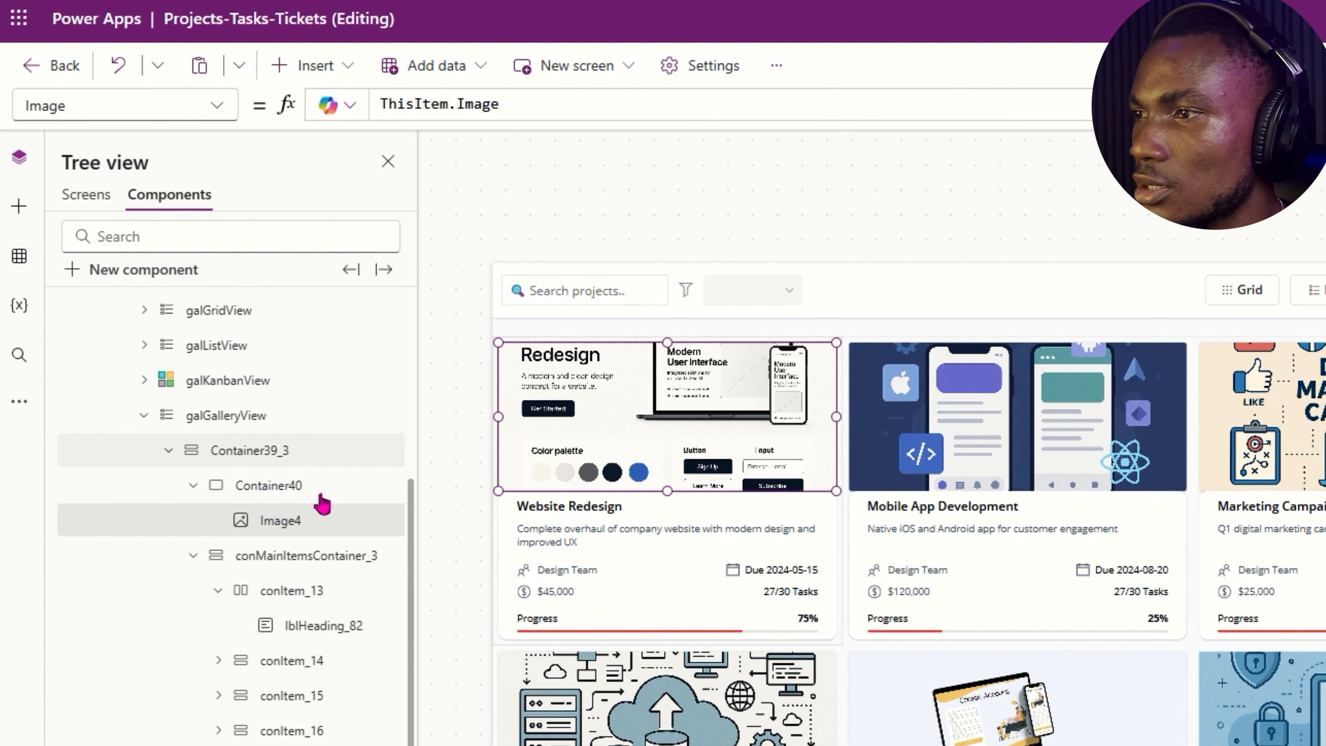
click(300, 530)
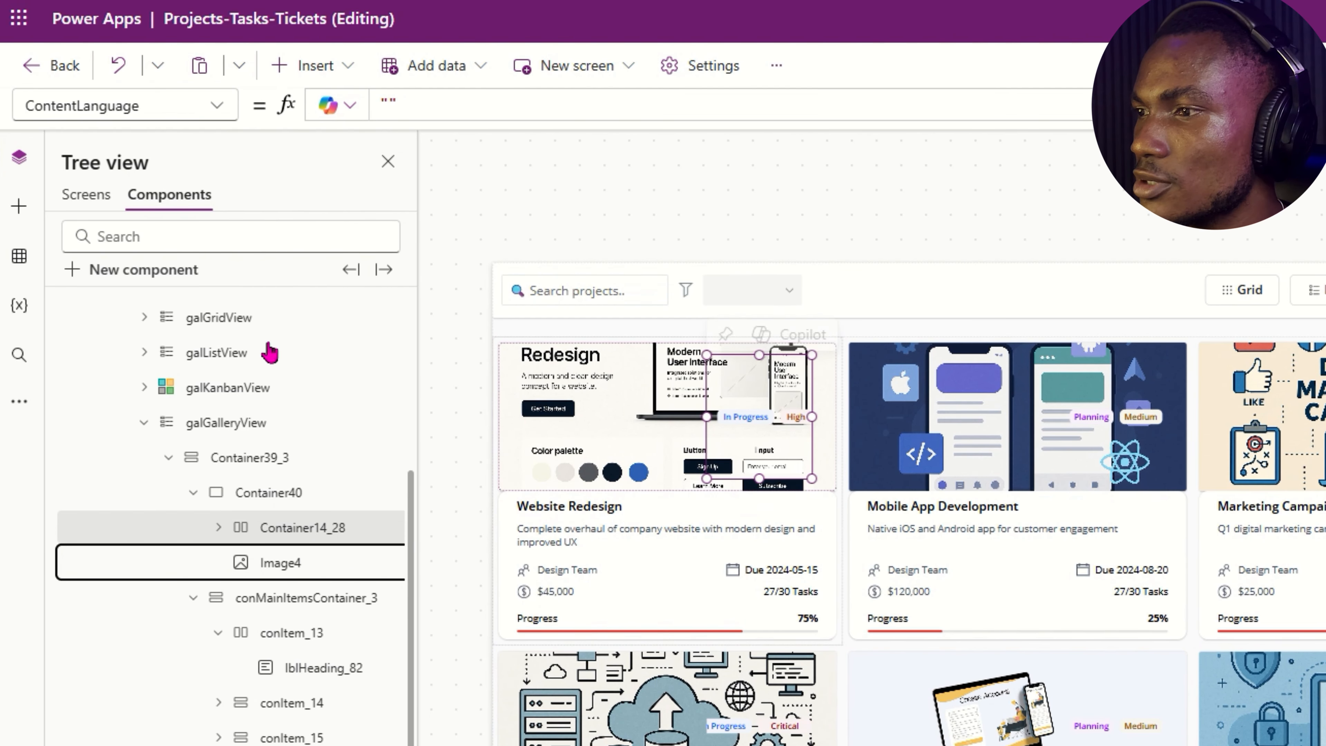
Set the Height of the badge container Container14_28 to 40.
click(282, 527)
drag(150, 105, 14, 105)
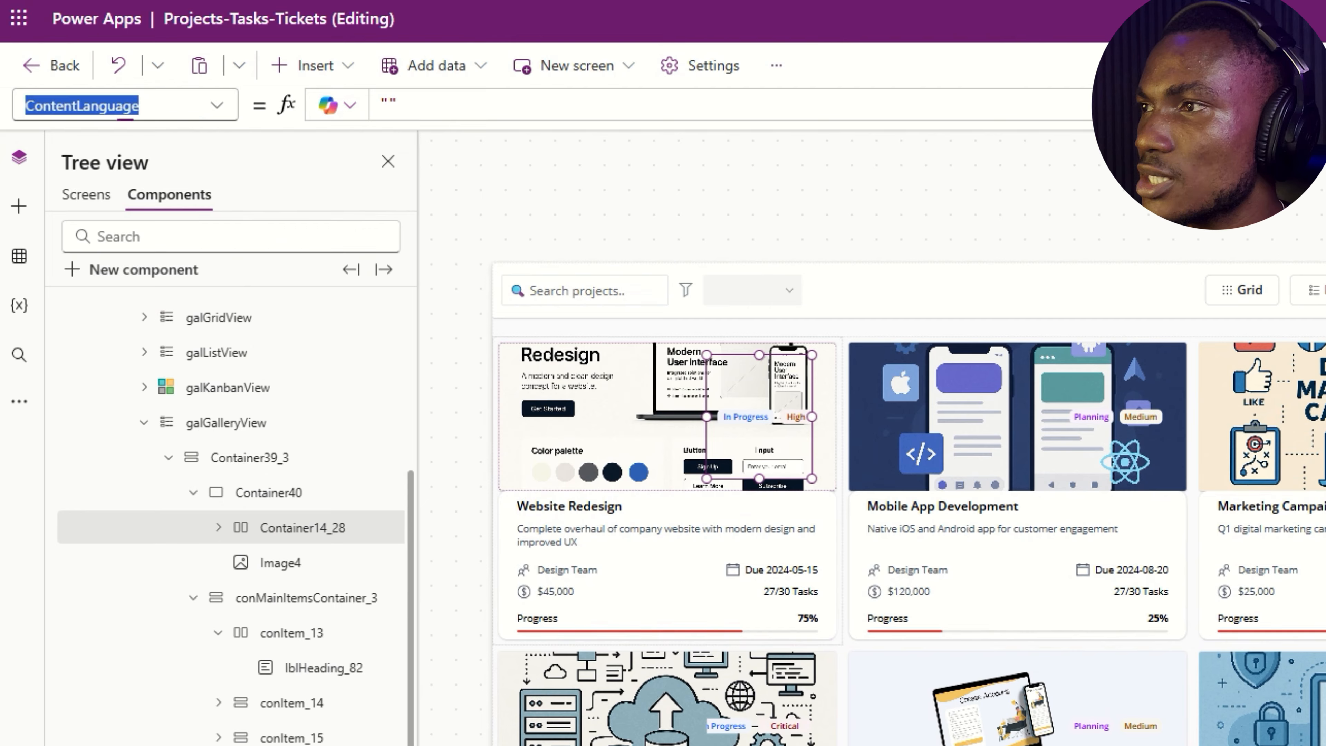
text(hei)
key(Return)
key(Tab)
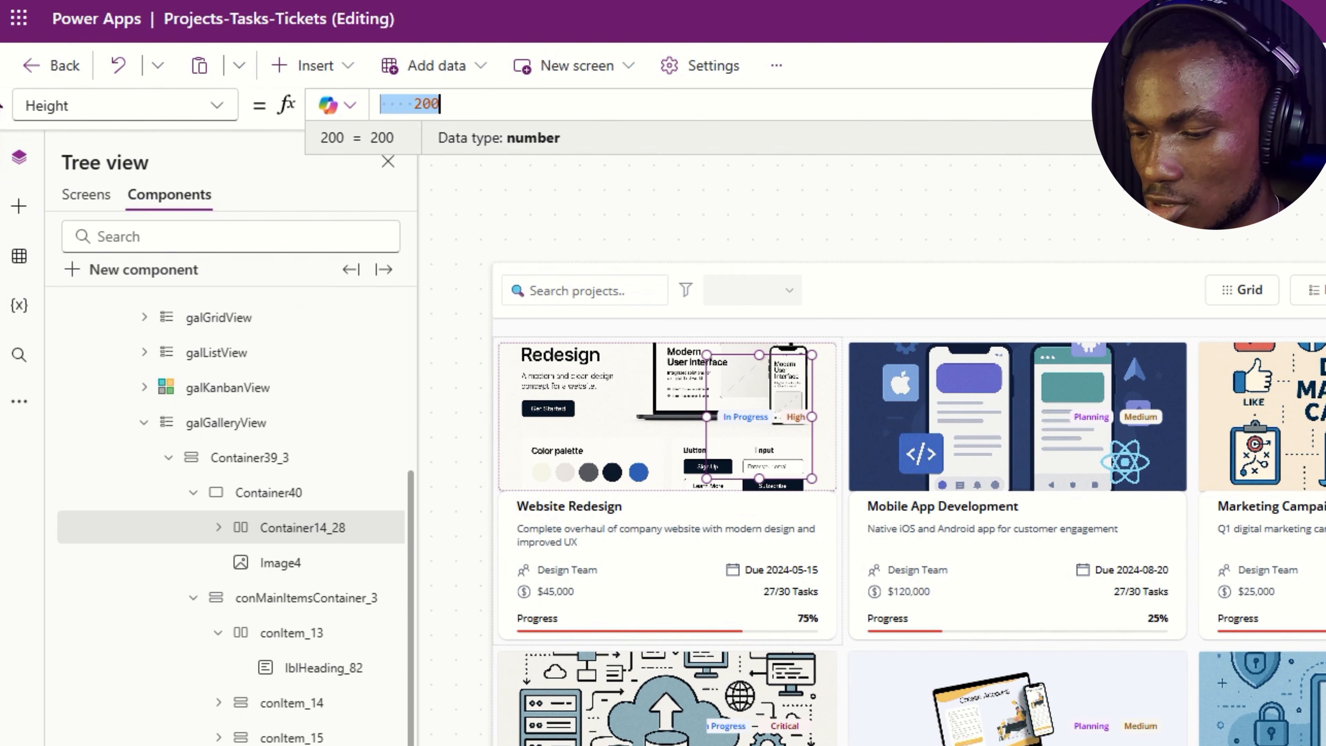
text(40)
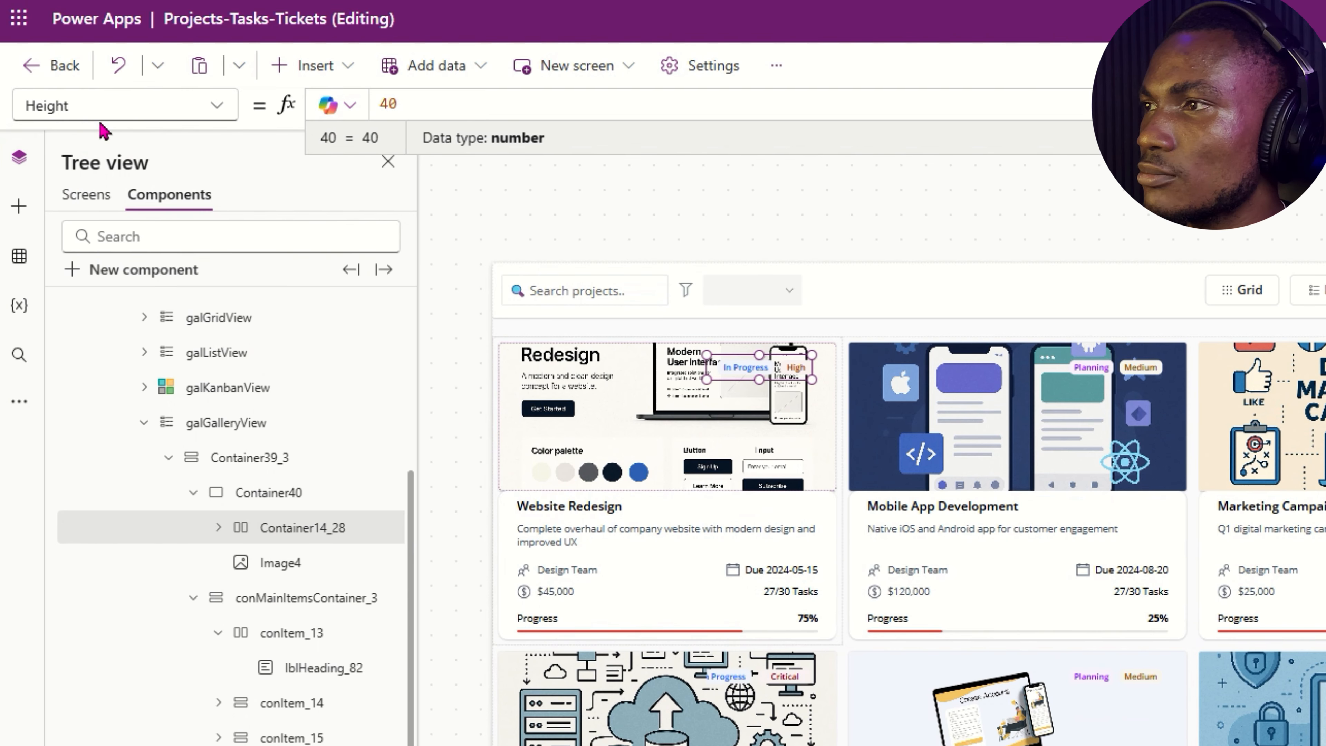
Set the badge container's X to Parent.Width-Self.Width-20 so the badges align near the image's right edge.
click(16, 106)
text(X)
key(Return)
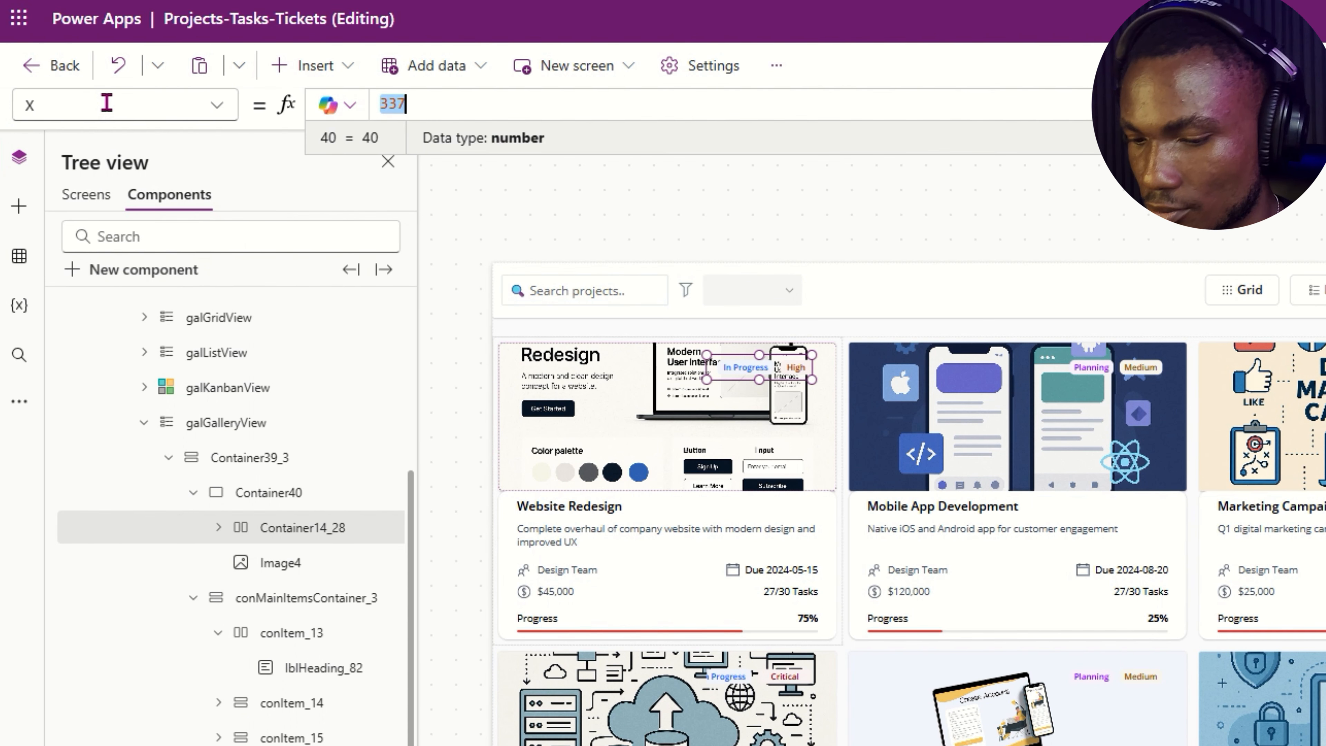
text(Parent.)
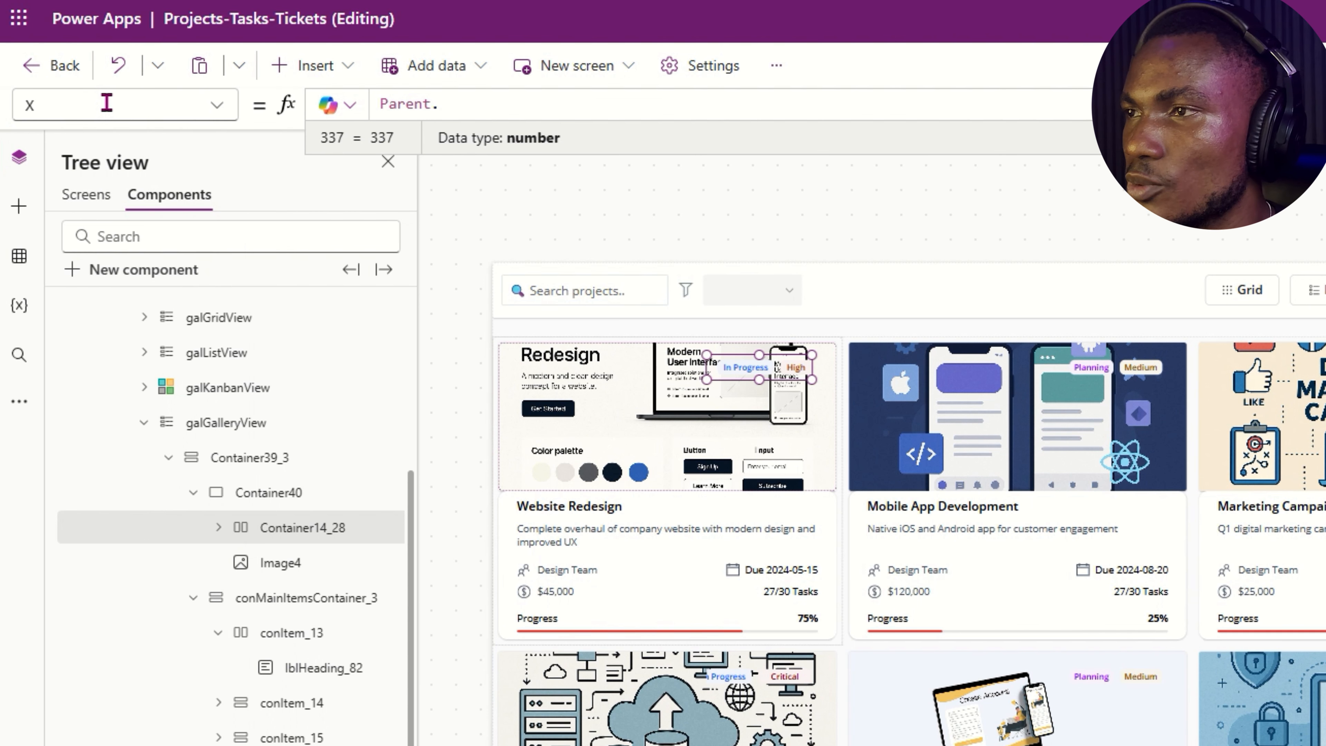
text(Width-Se)
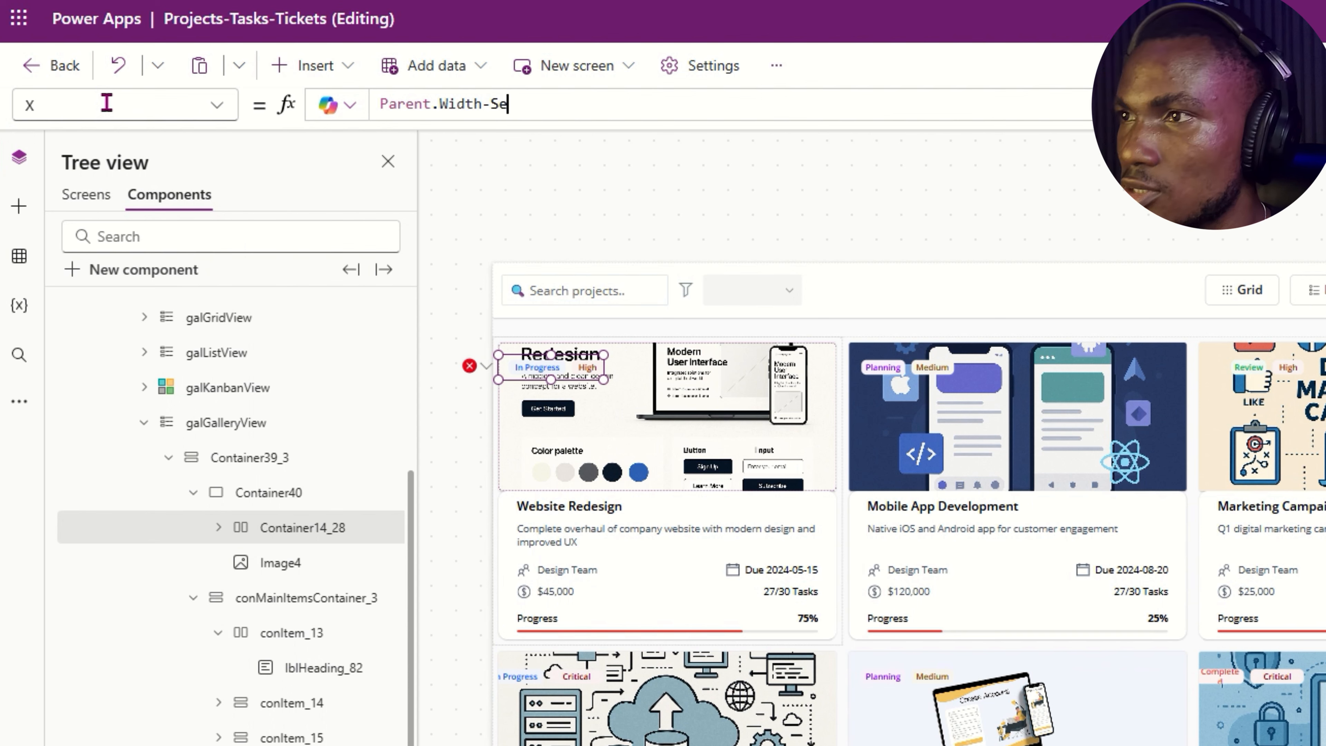
text(lf.Width-)
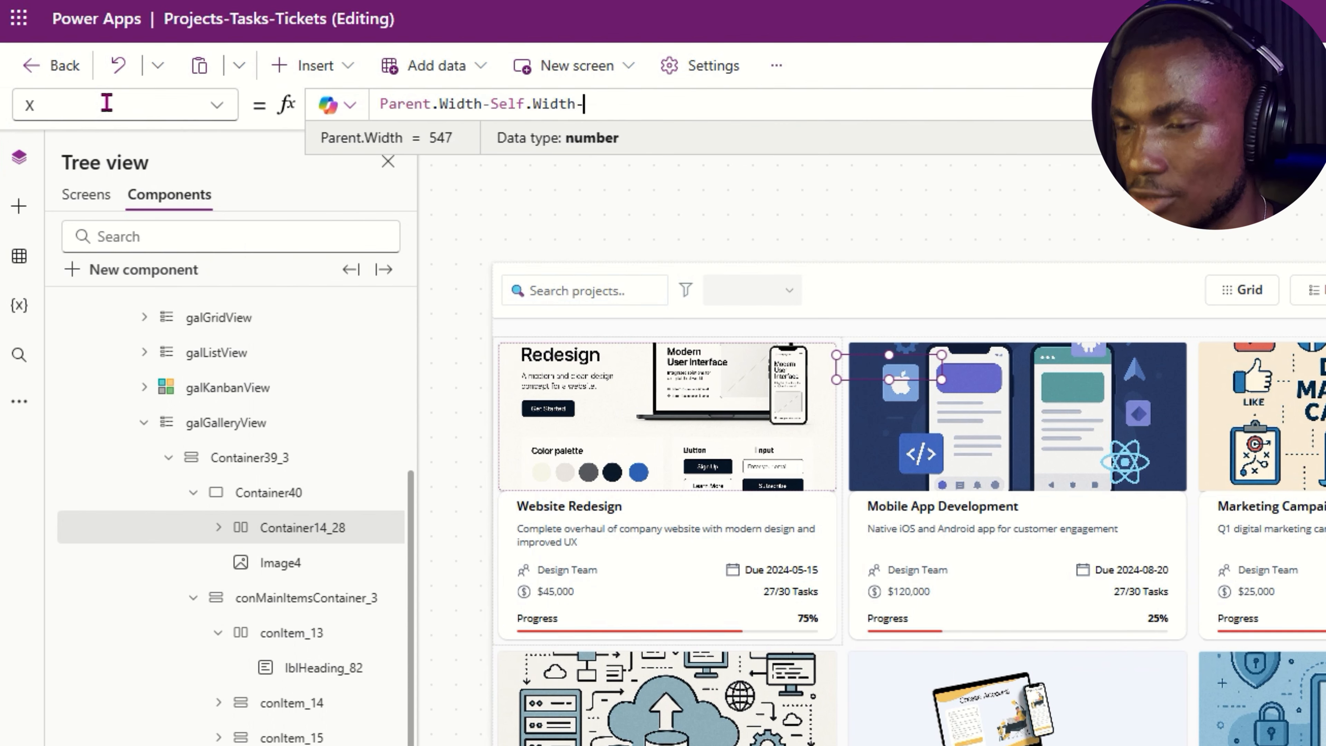
text(10)
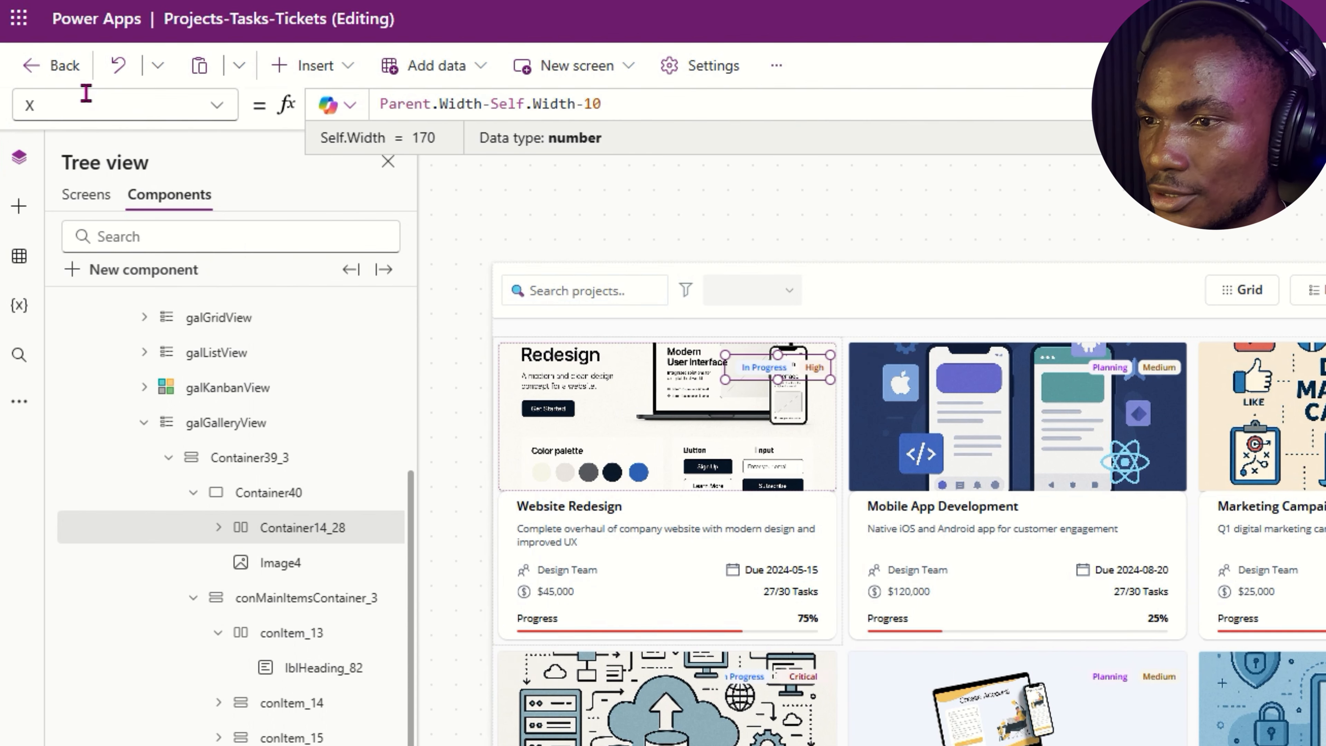
key(BackSpace)
key(BackSpace)
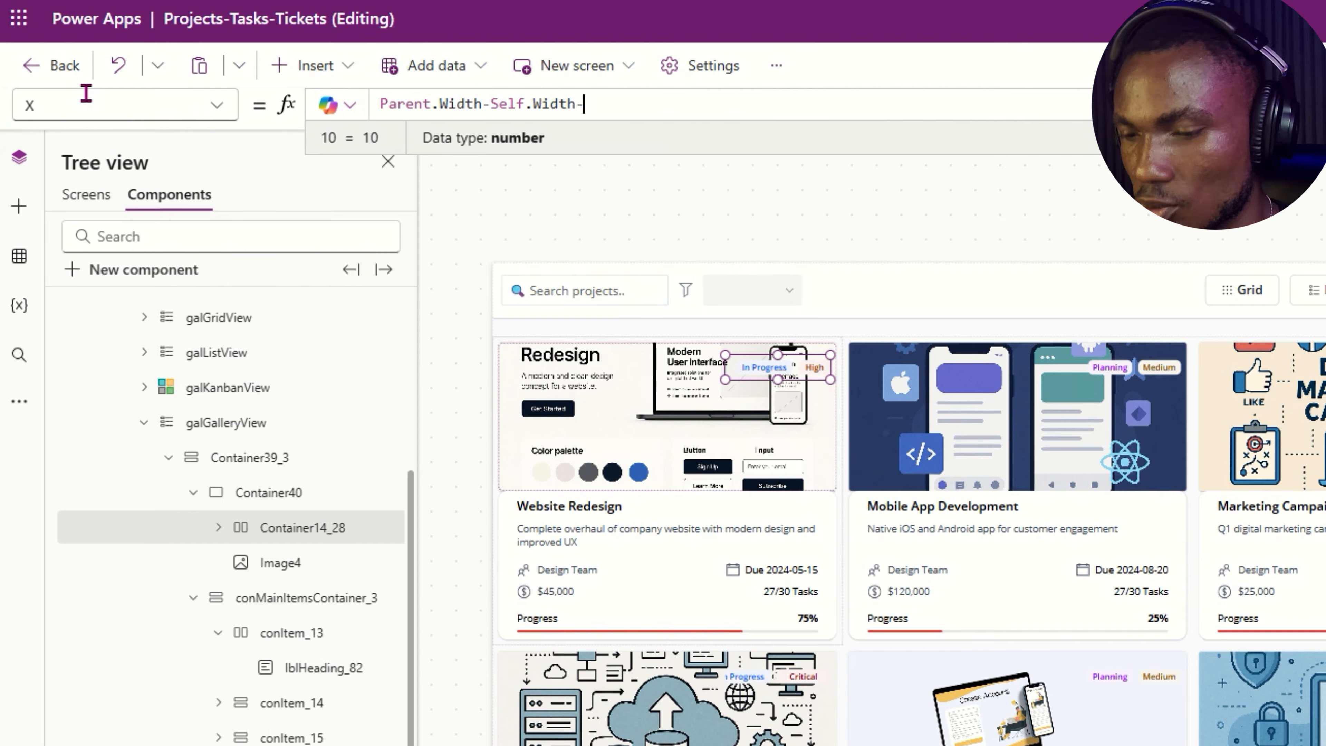
text(20)
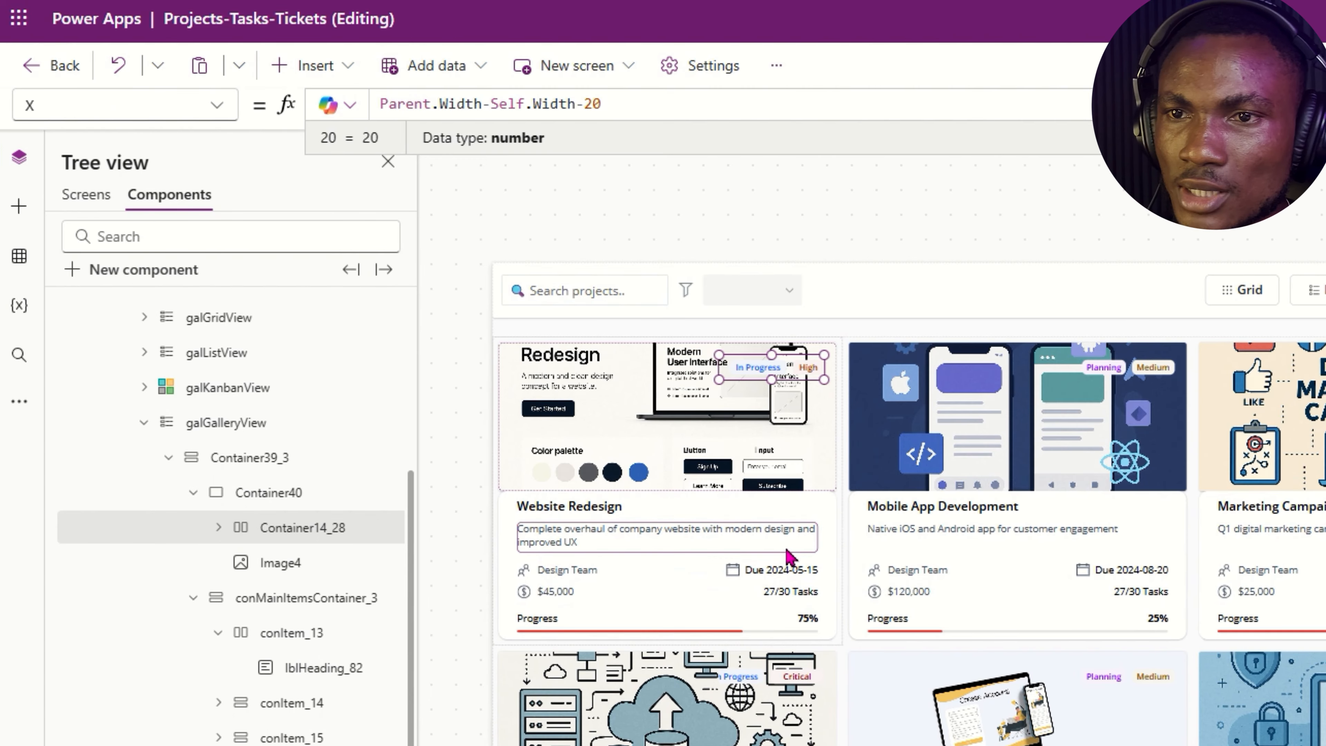
Check the badge container's Y property and review the badge placement across the gallery cards.
click(83, 104)
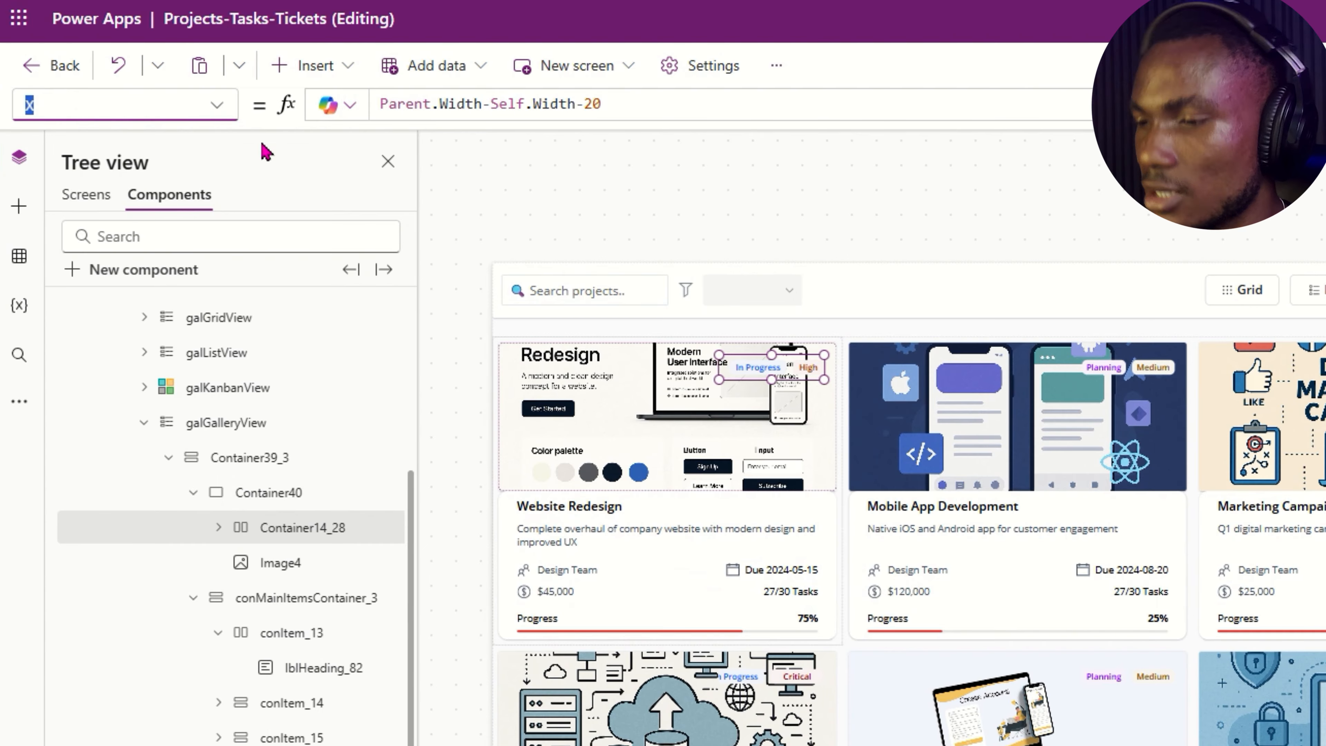
text(Y)
key(Return)
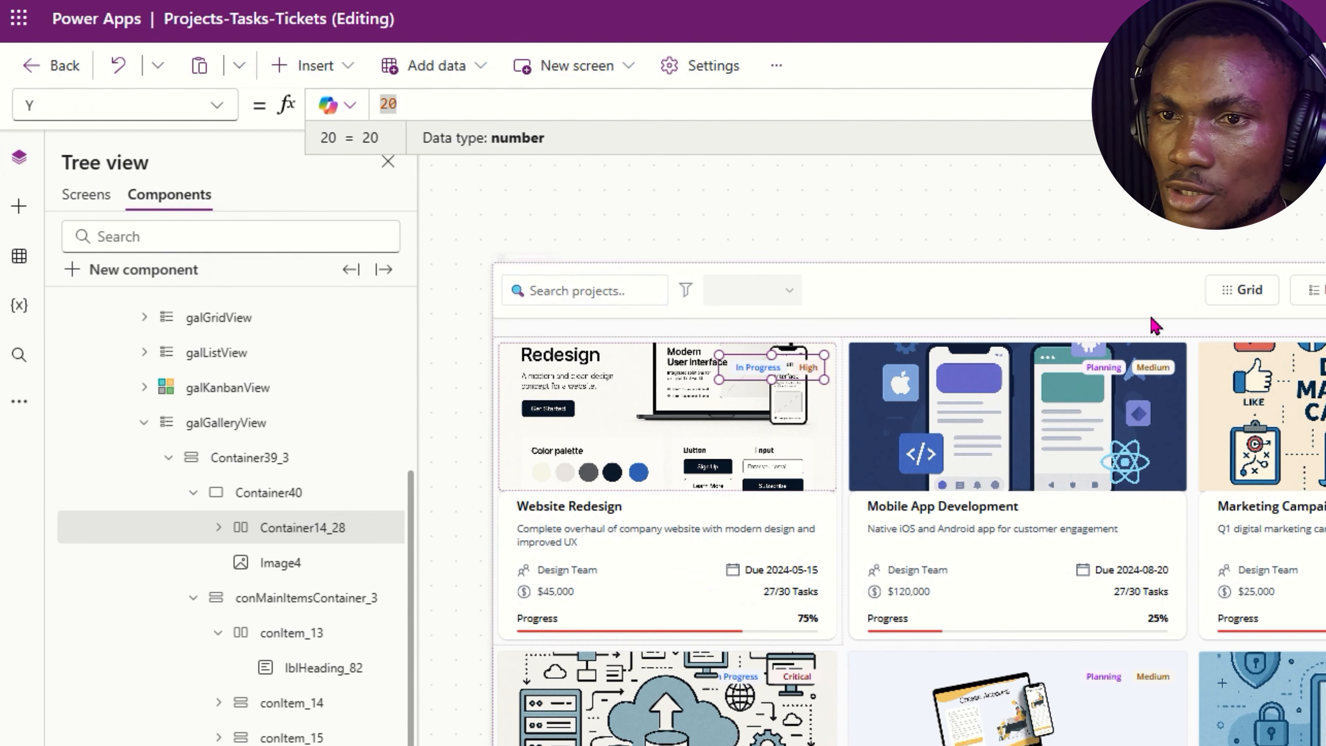
click(1101, 288)
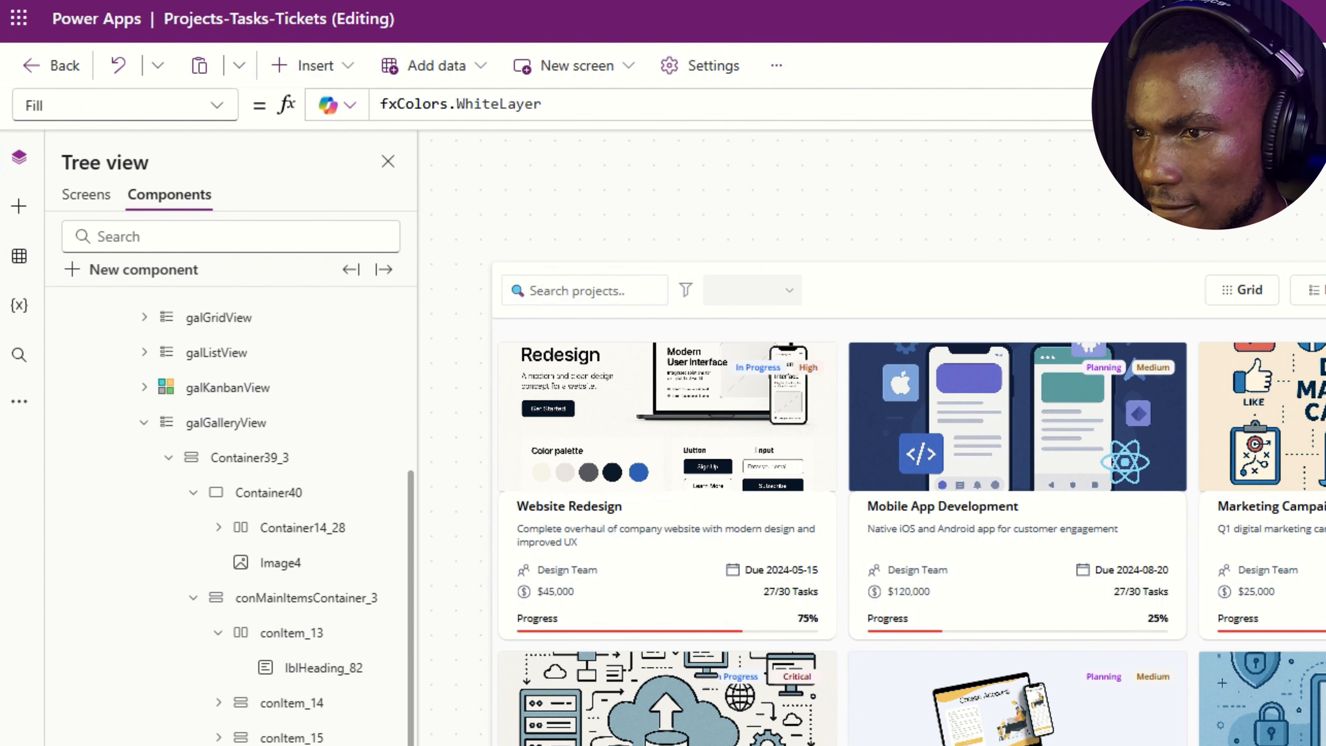
scroll(1181, 588, down, 3)
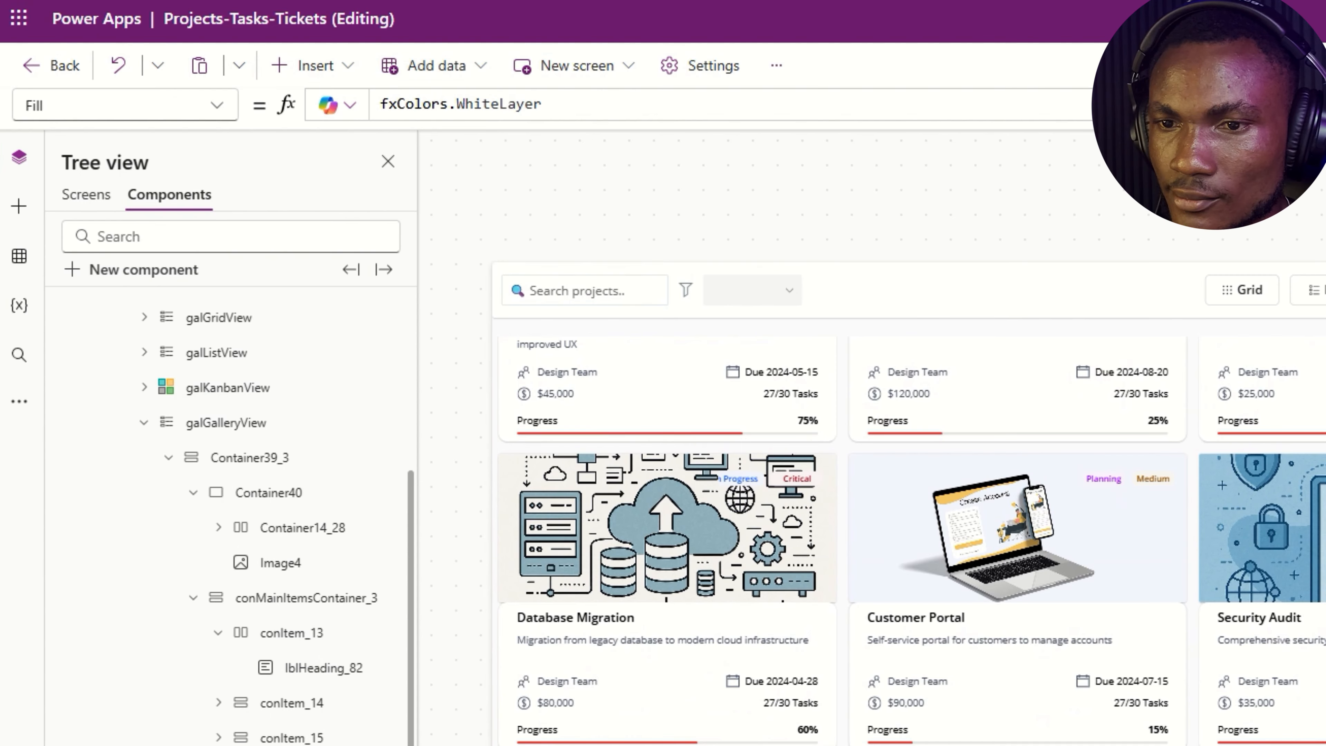
scroll(1285, 556, up, 3)
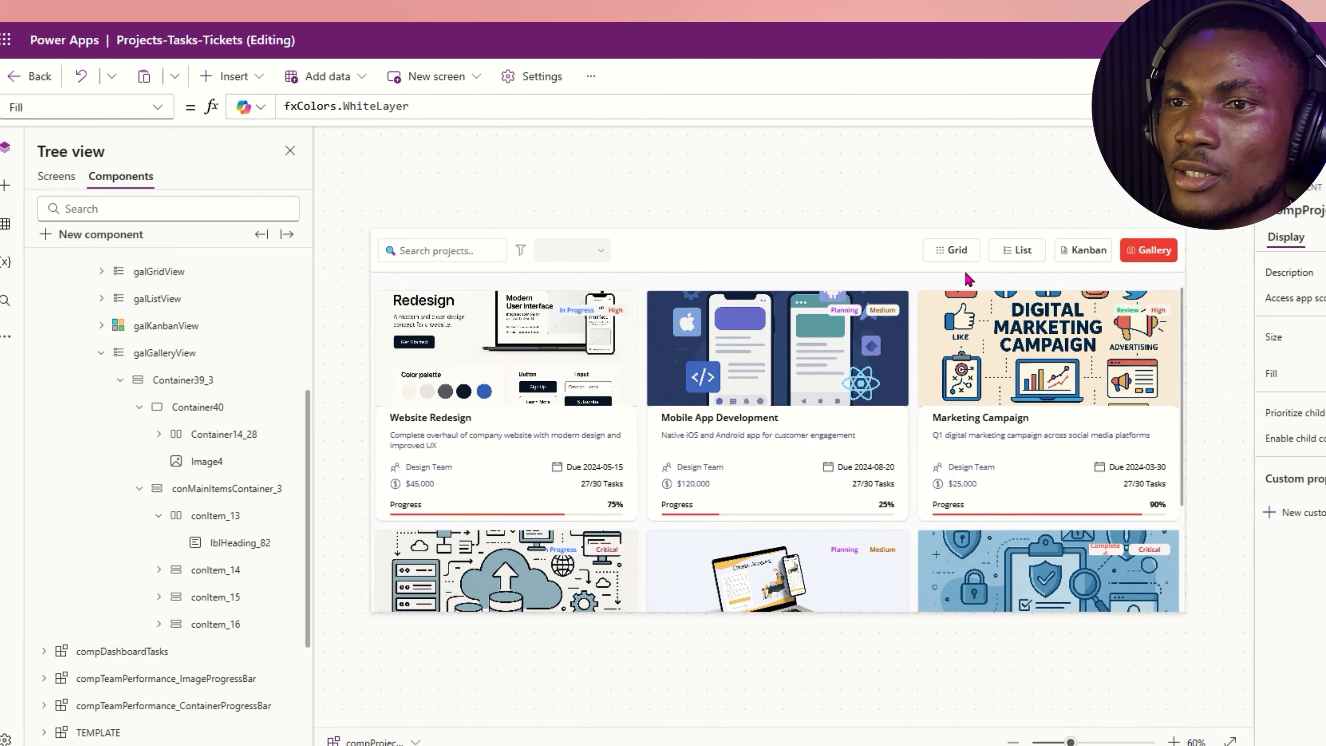
Test the view switching by displaying the Grid, List and Kanban project views in turn and returning to the Gallery view.
click(955, 251)
click(1021, 251)
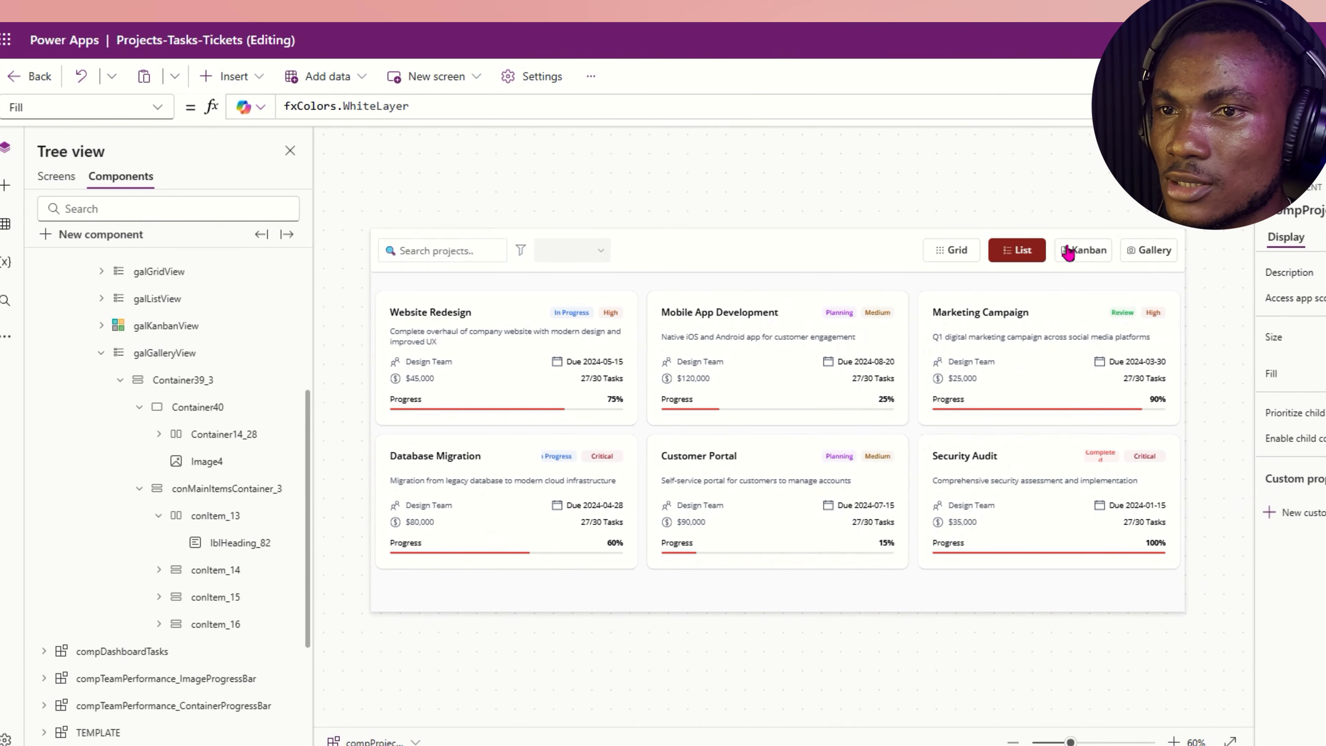
click(961, 251)
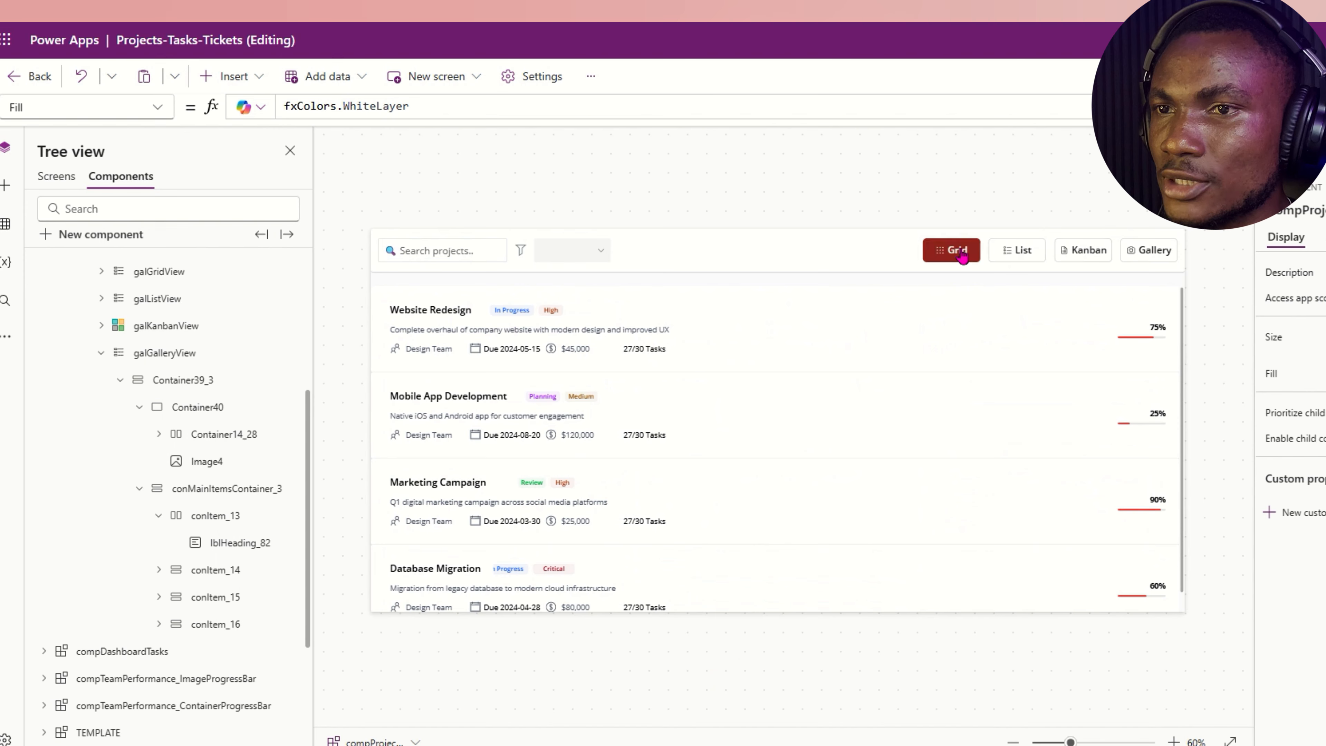
click(1018, 256)
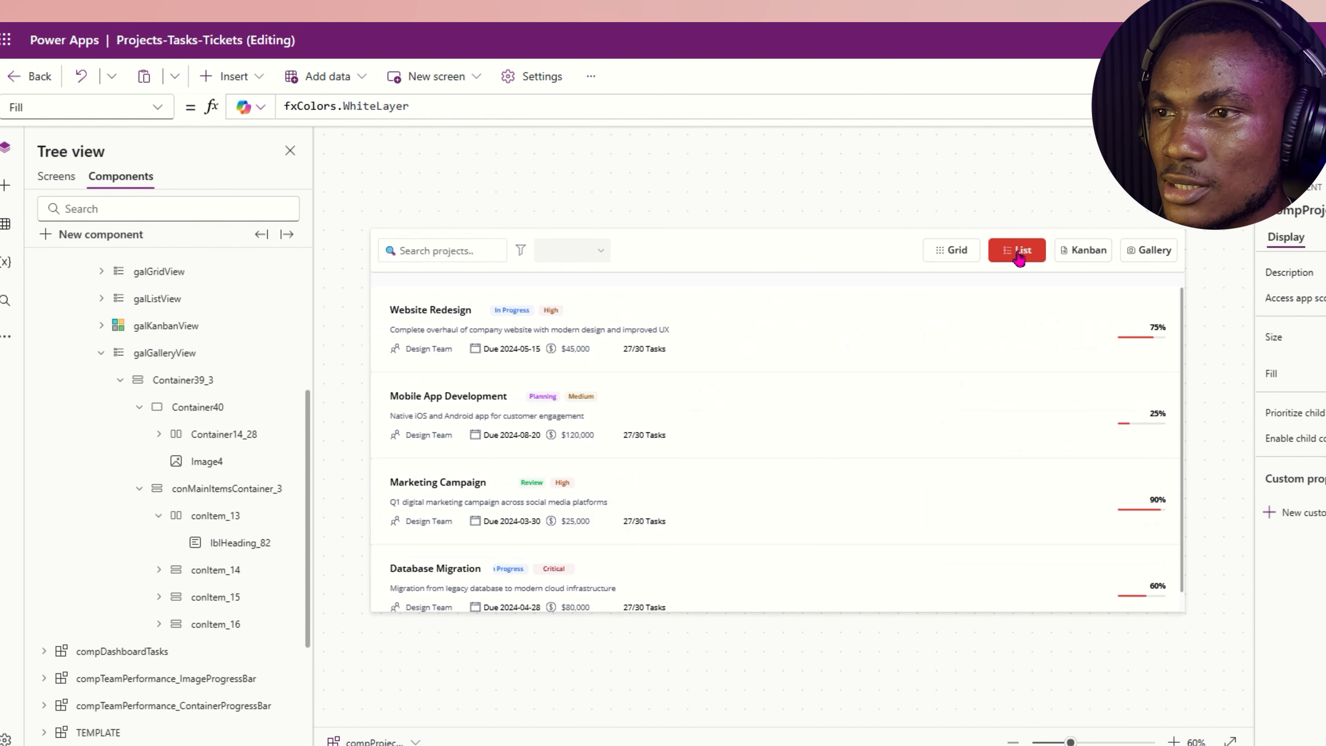
click(1088, 253)
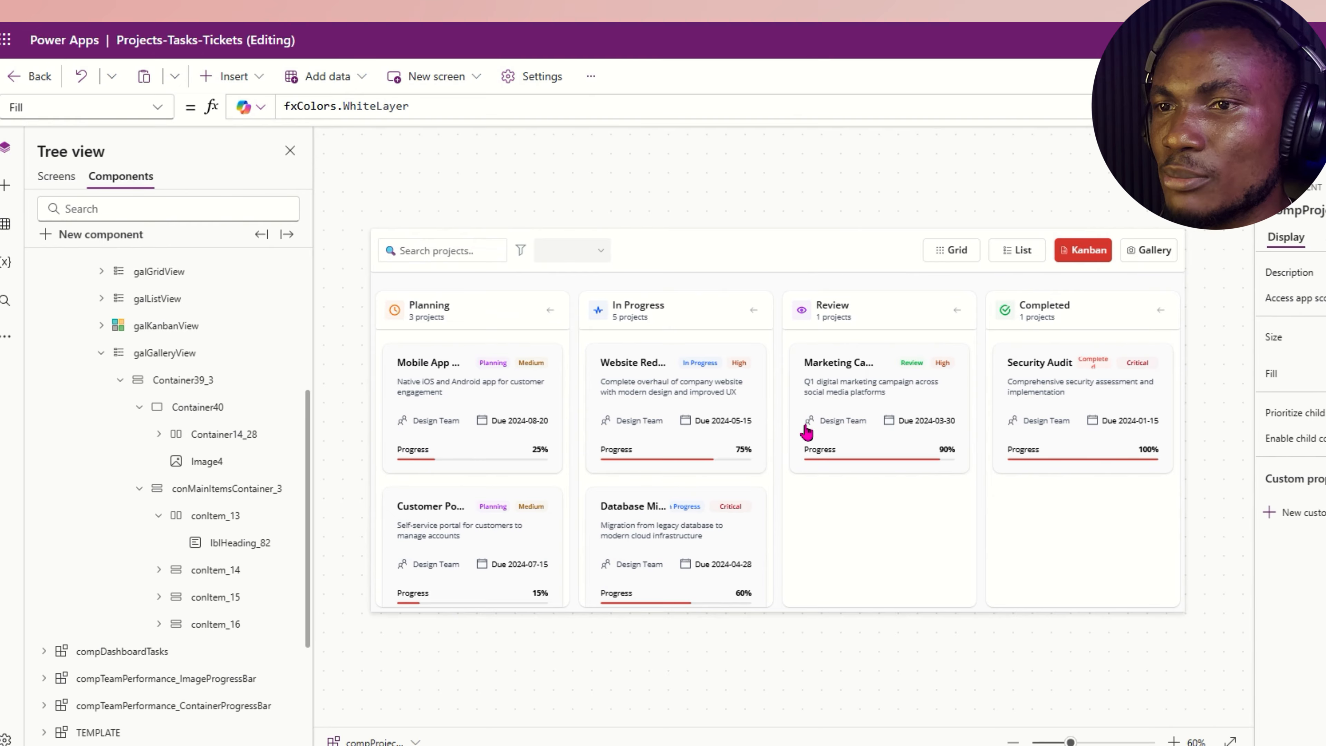
click(1142, 255)
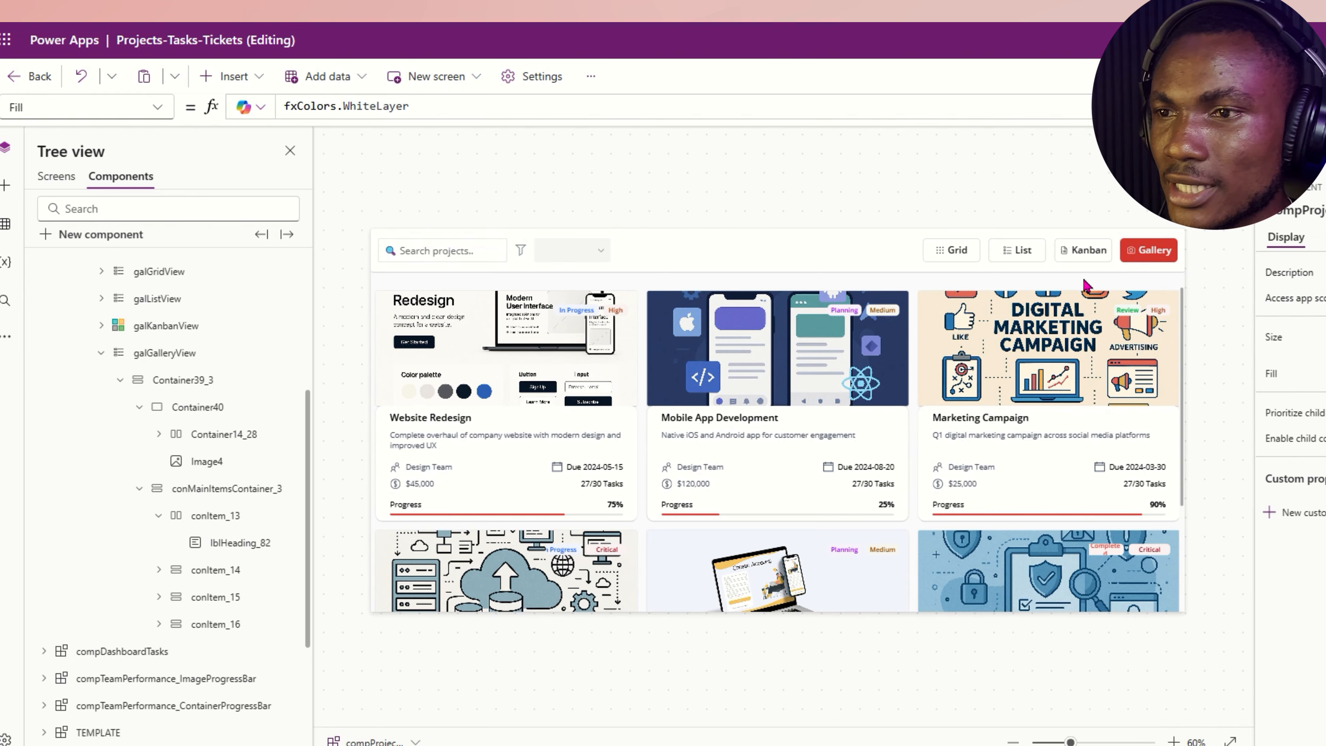
Examine the image-topped project cards throughout the Gallery view and return to the compProjects_Views component as a whole.
scroll(1000, 464, down, 3)
scroll(1000, 464, up, 3)
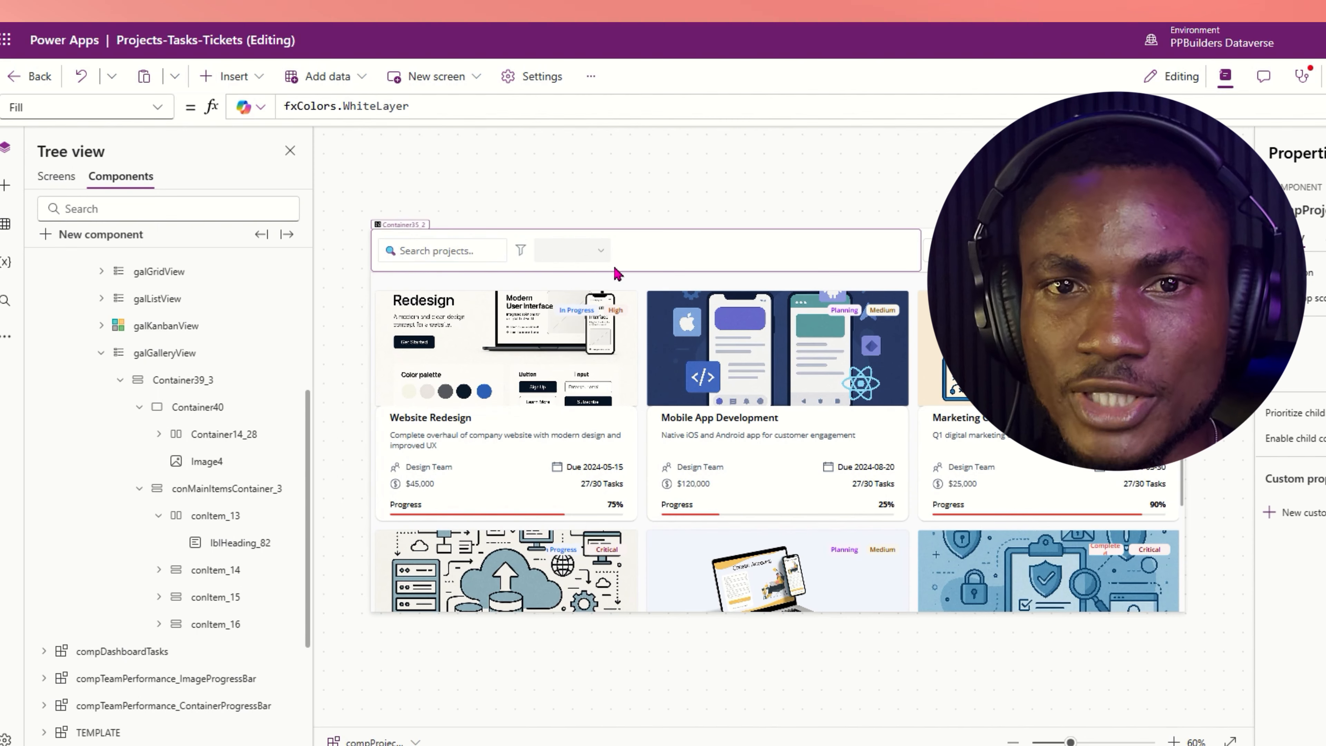
click(637, 226)
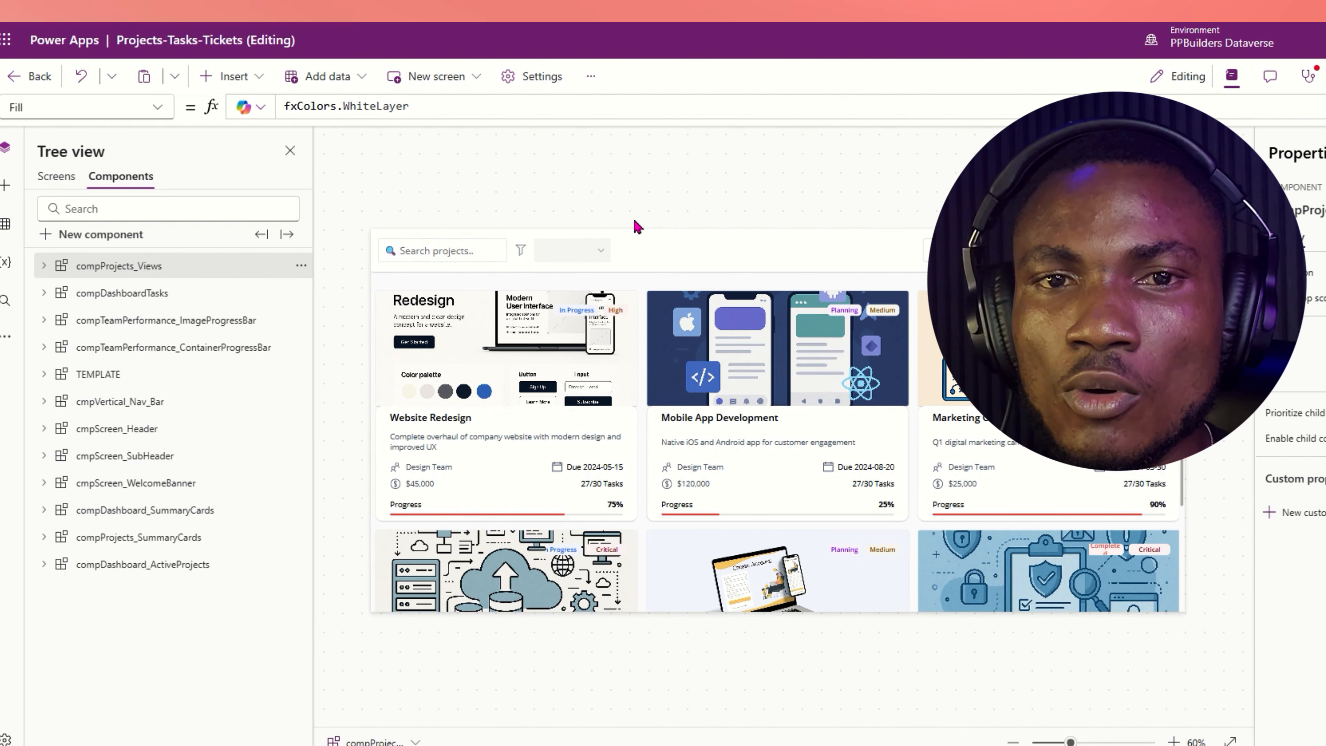